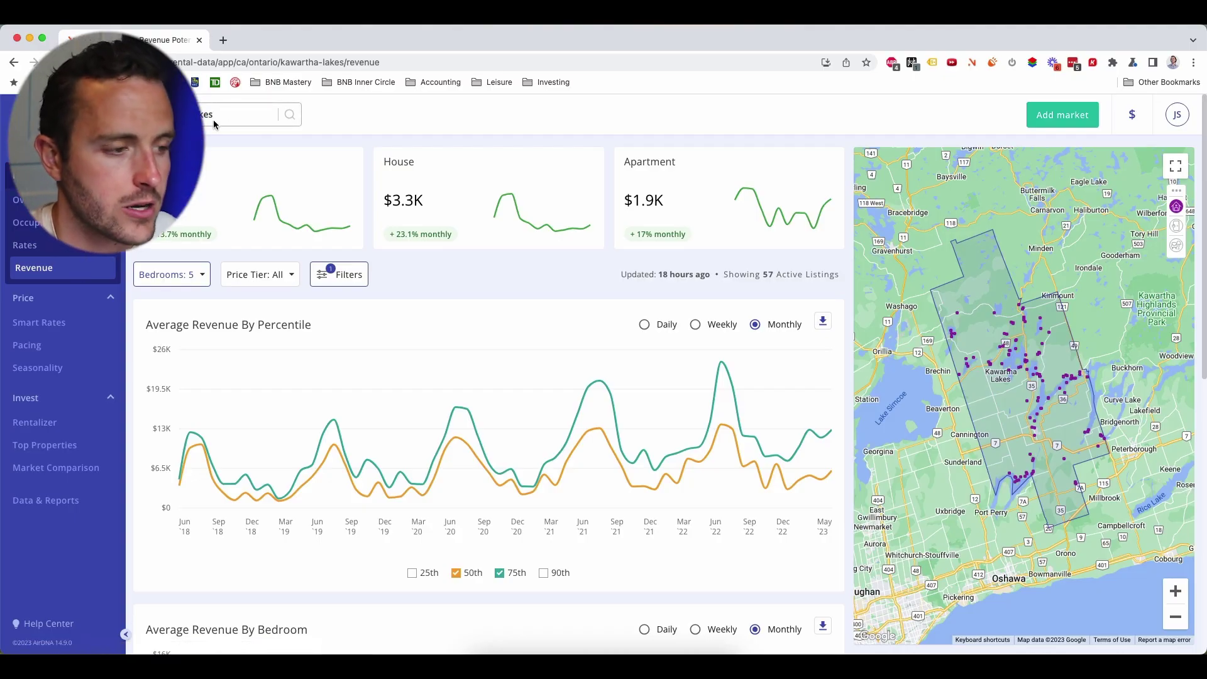
Step: Open the Kawartha Lakes market Overview and highlight the 712 Active Rentals count
{"action": "left_click", "coordinate": [29, 199]}
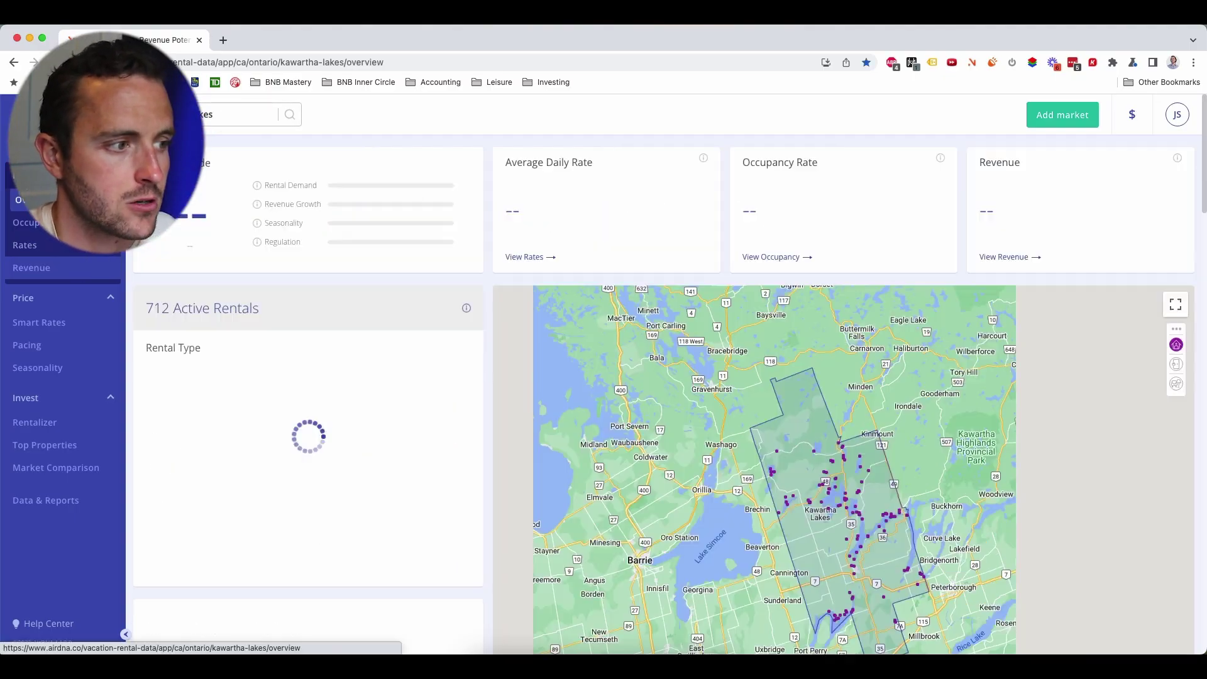
{"action": "scroll", "coordinate": [304, 251], "scroll_direction": "up", "scroll_amount": 2}
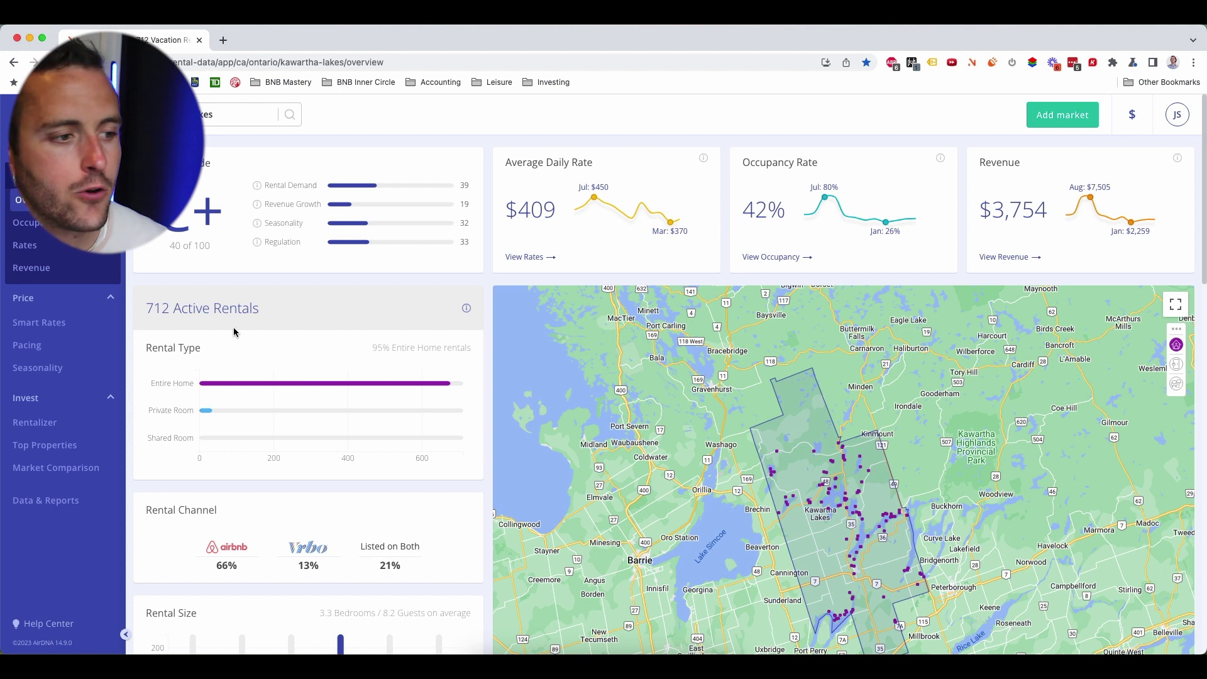
{"action": "left_click_drag", "start_coordinate": [278, 308], "coordinate": [149, 308]}
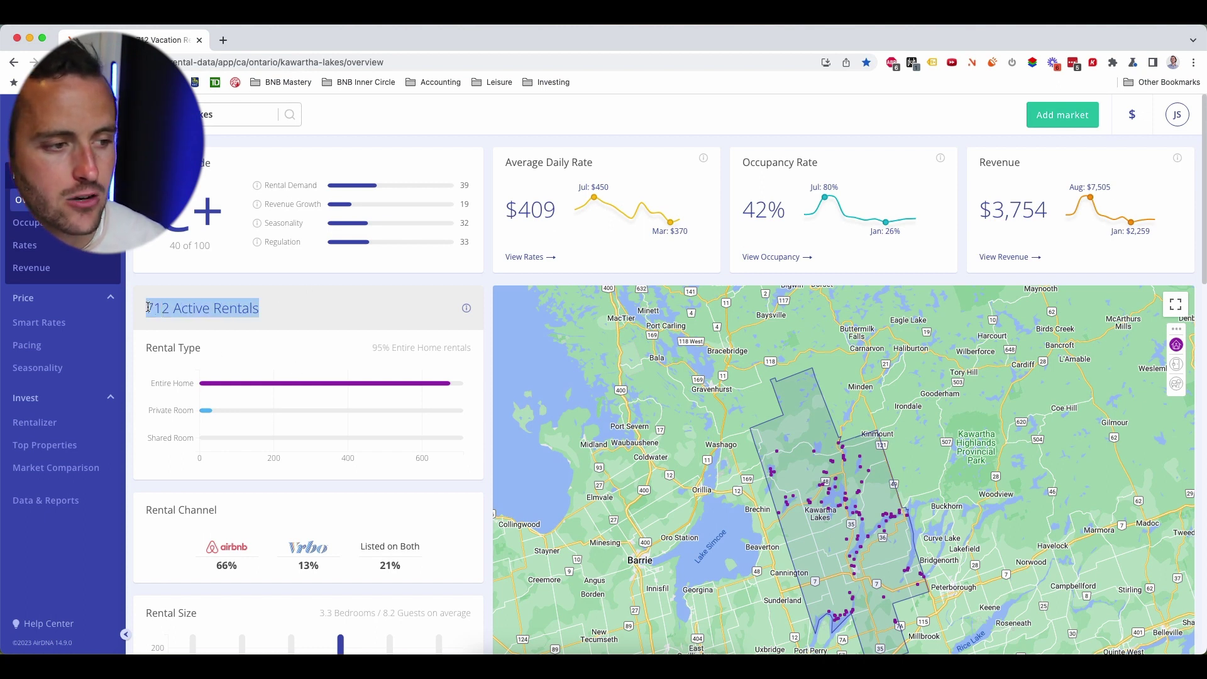
{"action": "left_click", "coordinate": [271, 311]}
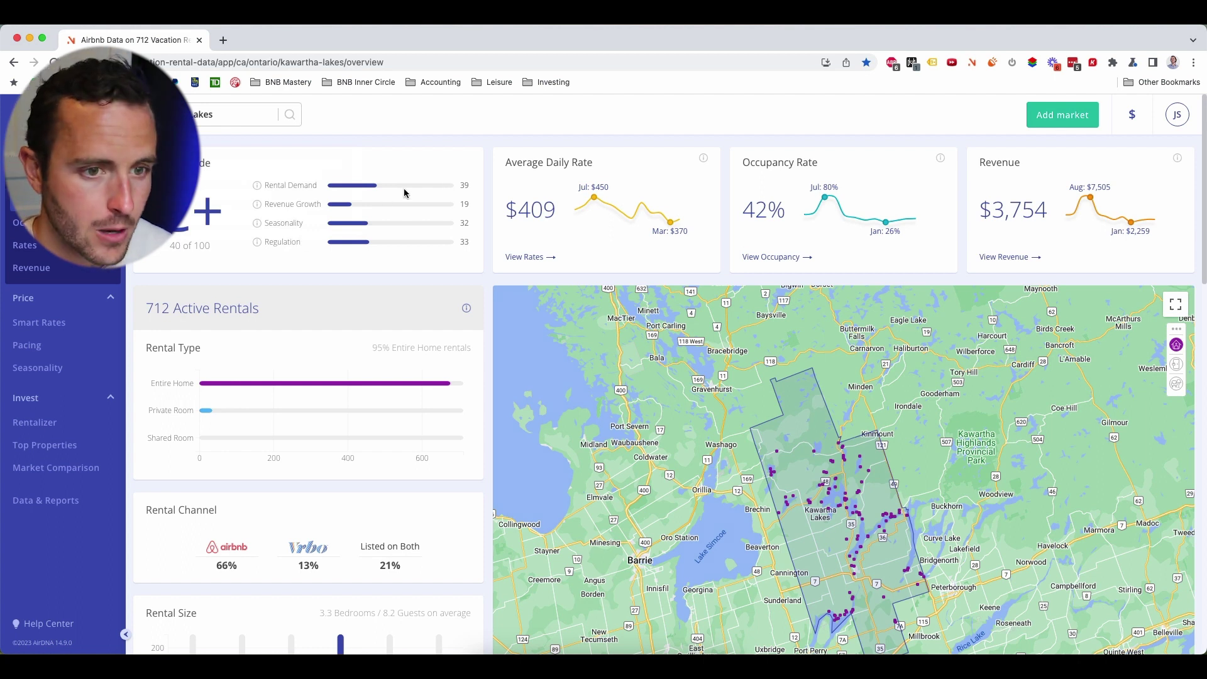
Step: Scroll through the daily rate, occupancy and revenue summaries, then return to the top
{"action": "scroll", "coordinate": [313, 460], "scroll_direction": "down", "scroll_amount": 10}
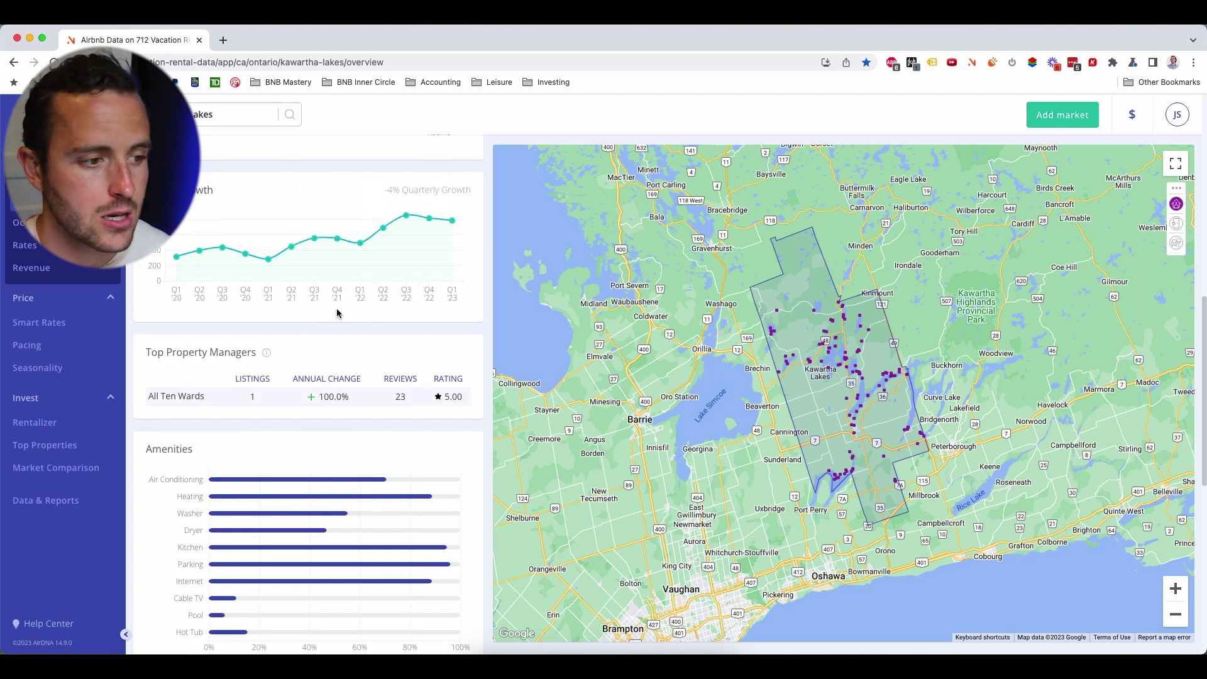
{"action": "scroll", "coordinate": [334, 316], "scroll_direction": "down", "scroll_amount": 6}
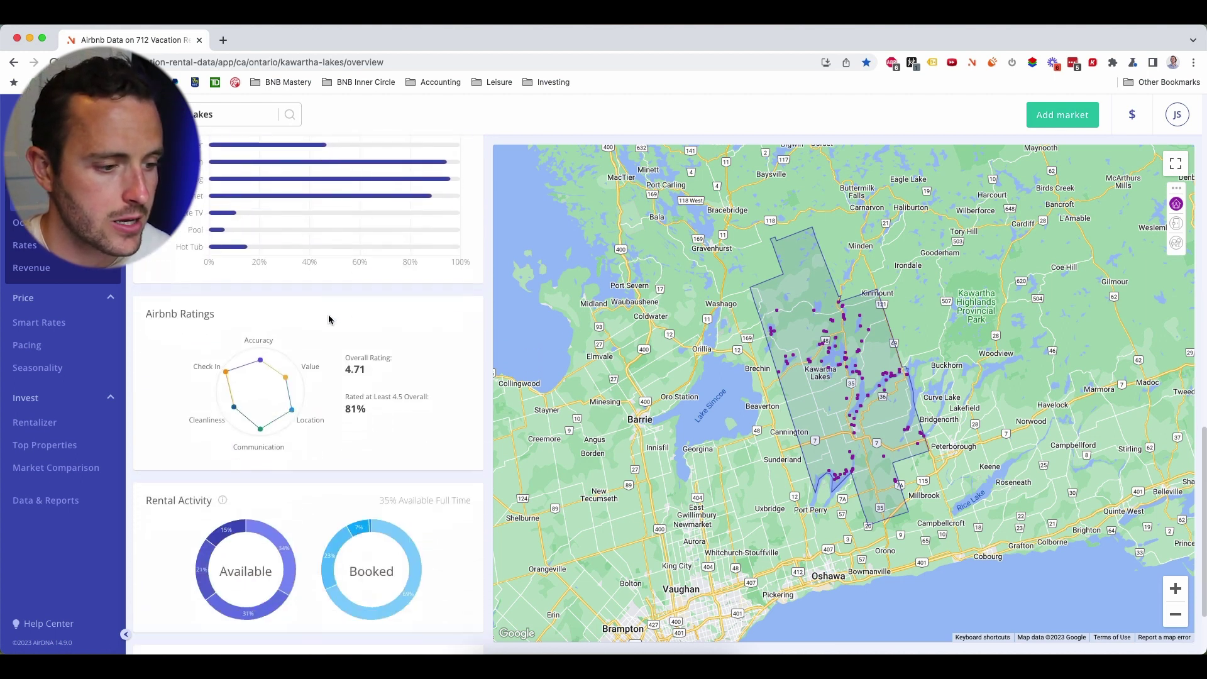
{"action": "scroll", "coordinate": [328, 319], "scroll_direction": "down", "scroll_amount": 2}
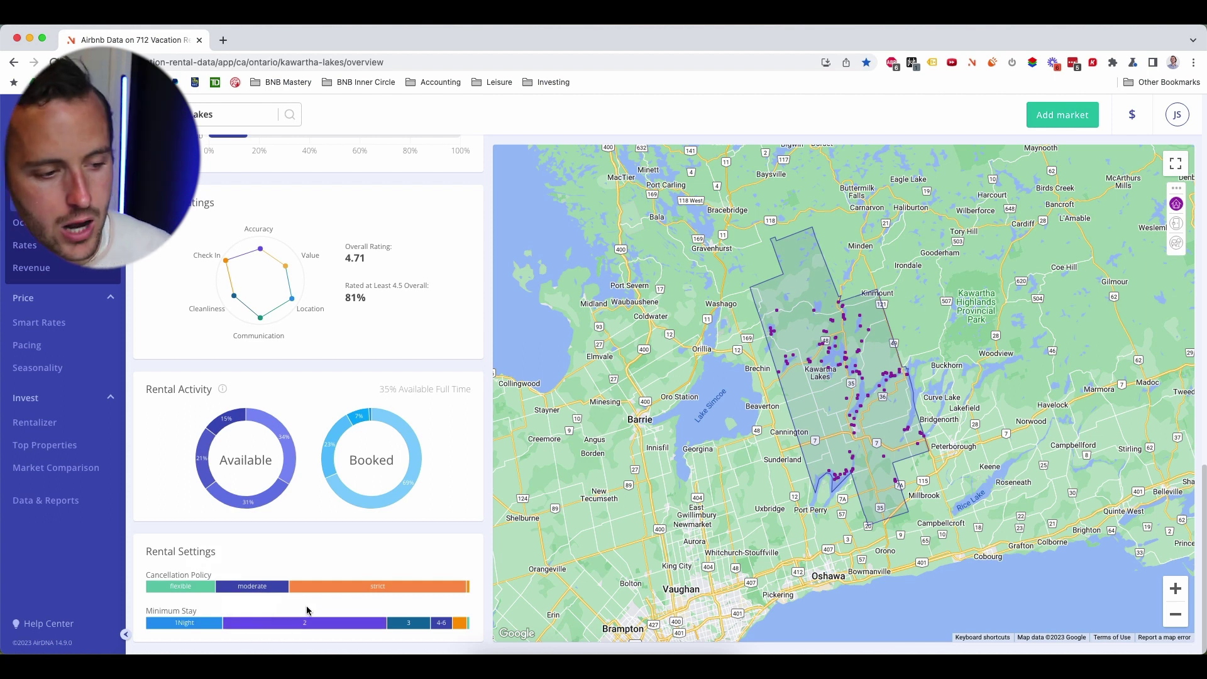
{"action": "scroll", "coordinate": [281, 542], "scroll_direction": "up", "scroll_amount": 15}
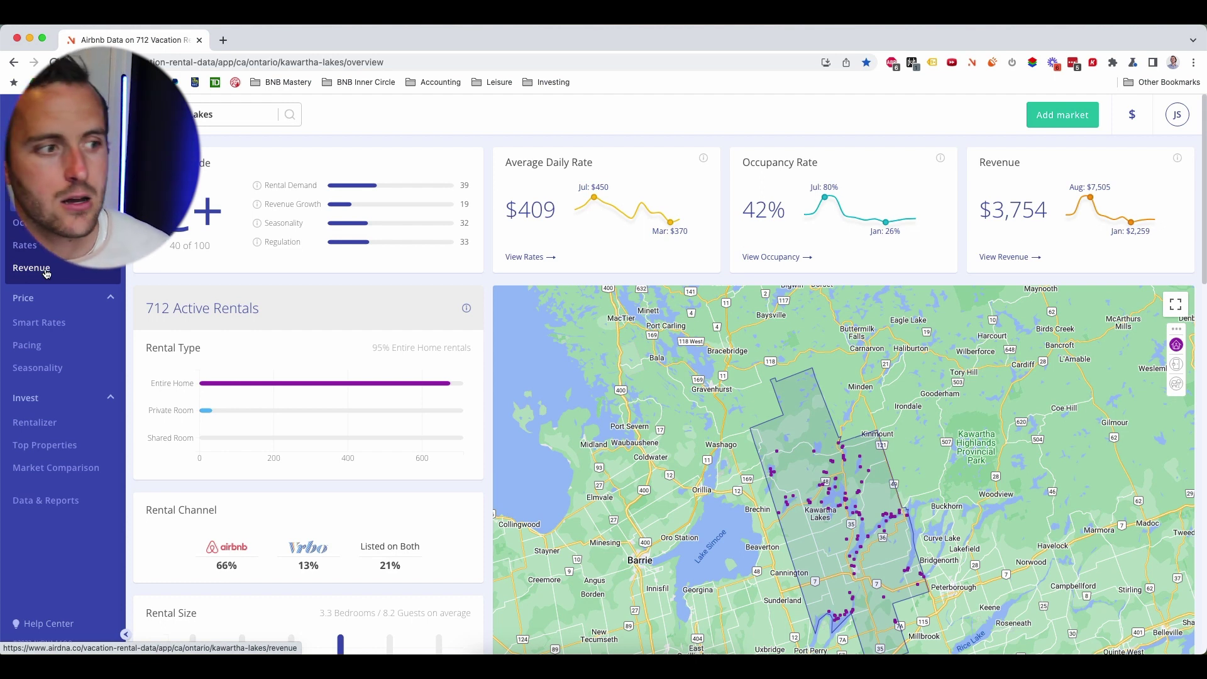
Step: Show the Revenue page filtered to 2-bedroom listings, which gives 52 active listings
{"action": "left_click", "coordinate": [46, 272]}
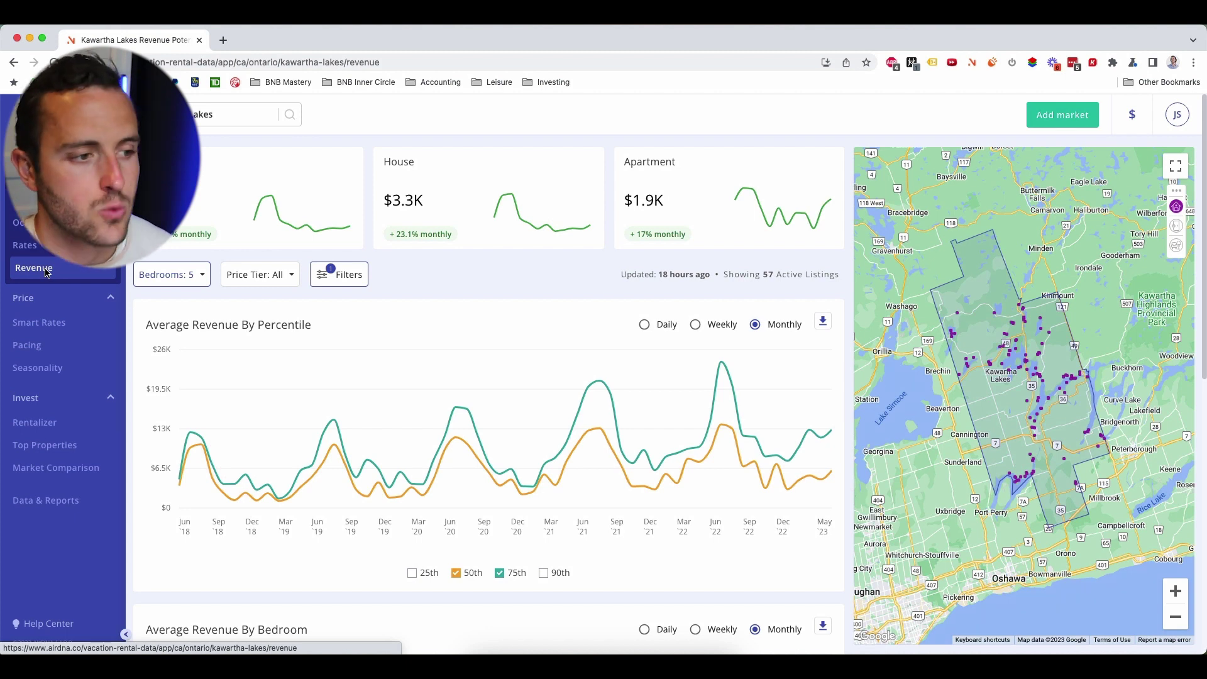
{"action": "left_click", "coordinate": [181, 275]}
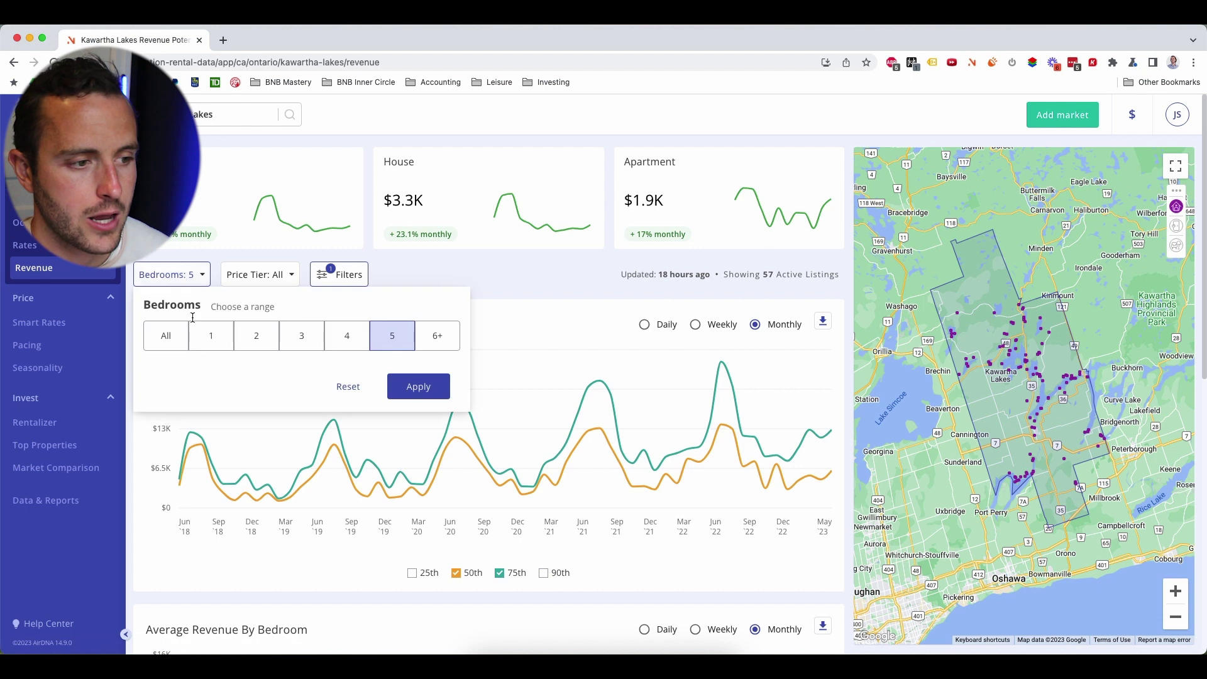
{"action": "left_click", "coordinate": [208, 334]}
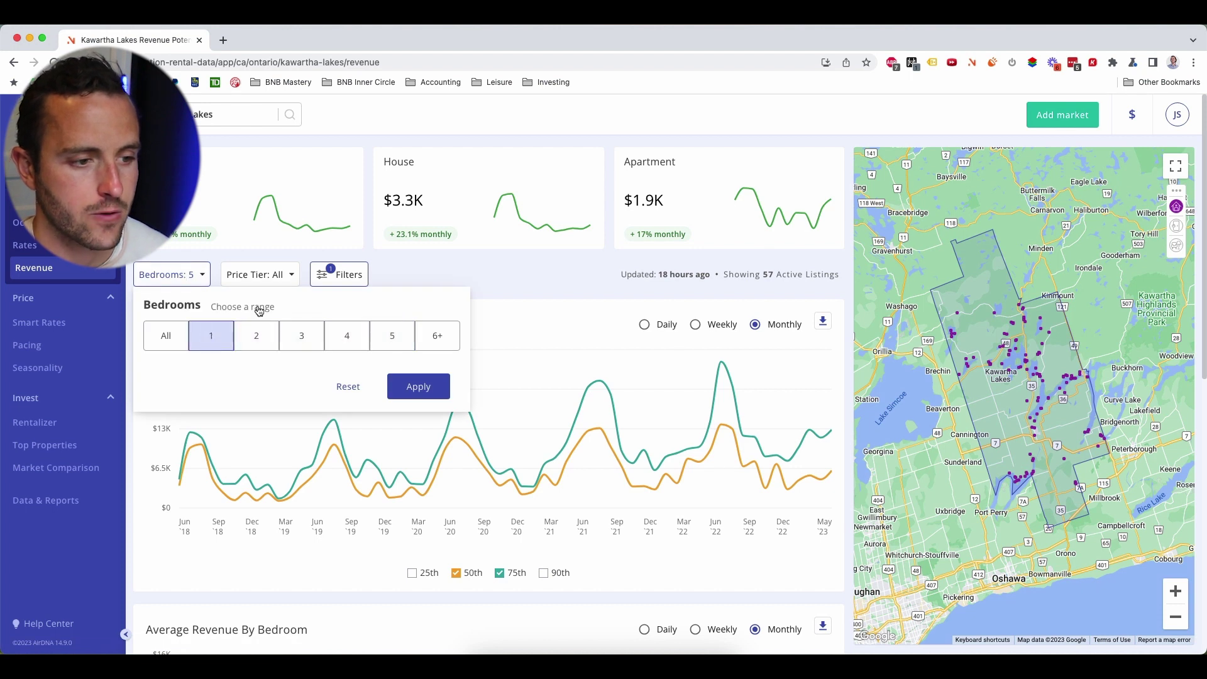
{"action": "left_click", "coordinate": [267, 342]}
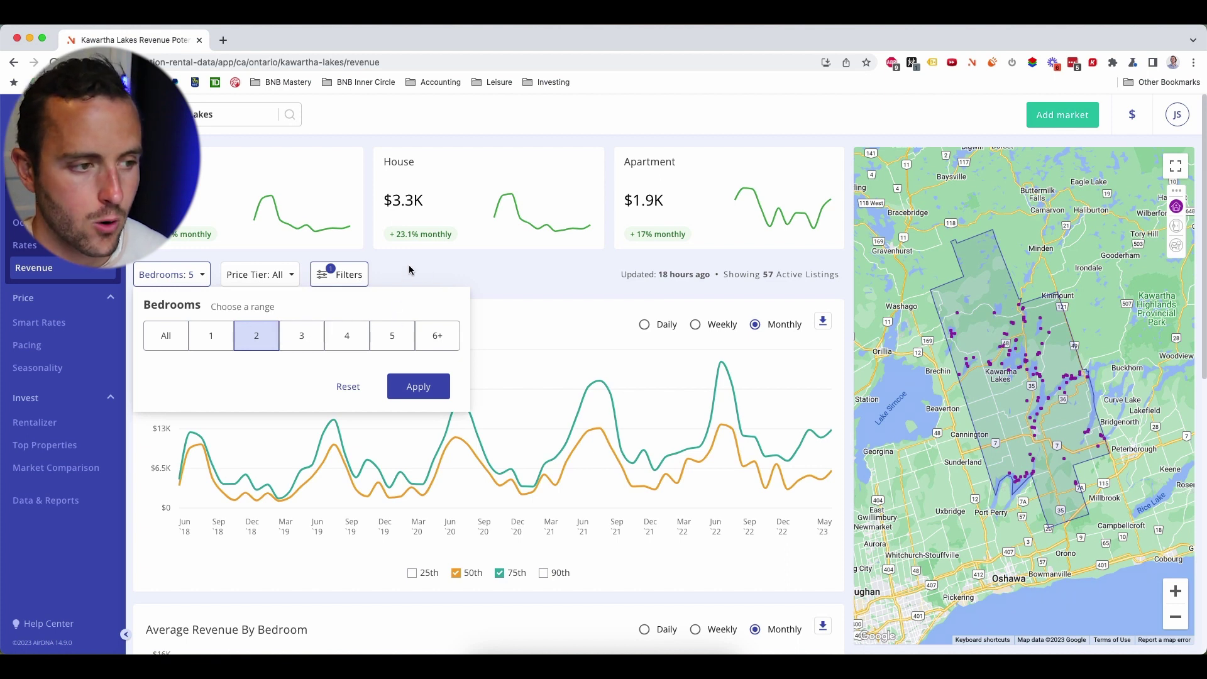
{"action": "left_click", "coordinate": [413, 382]}
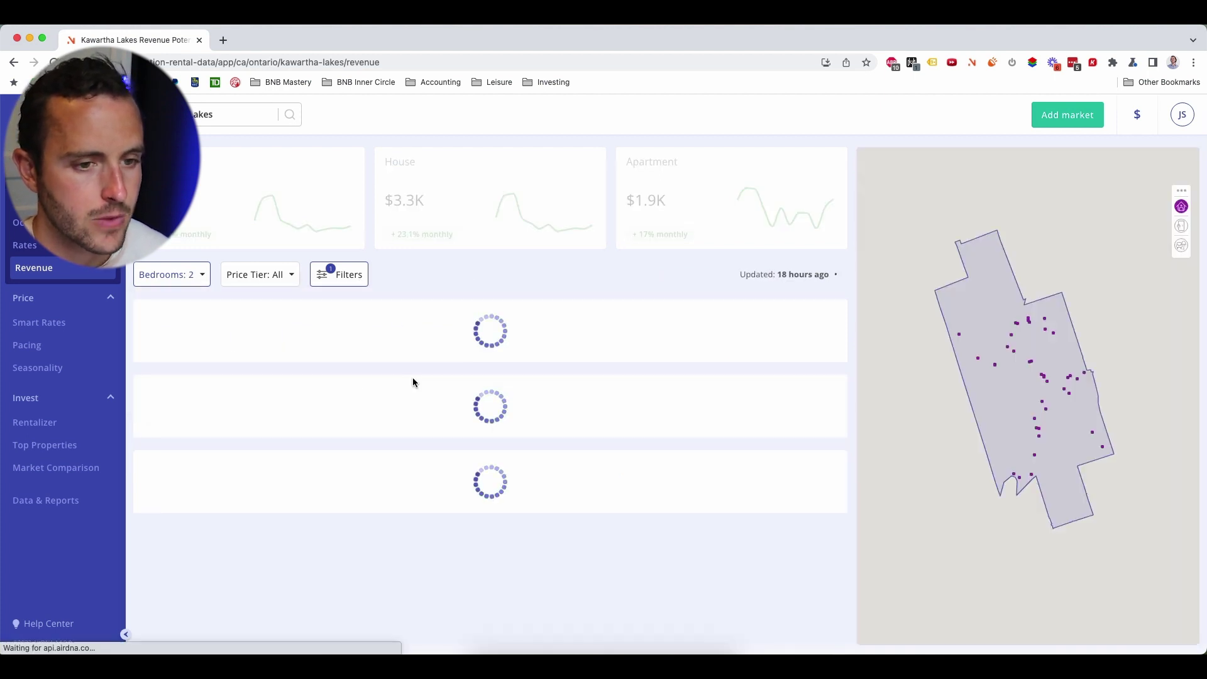
{"action": "left_click", "coordinate": [332, 275]}
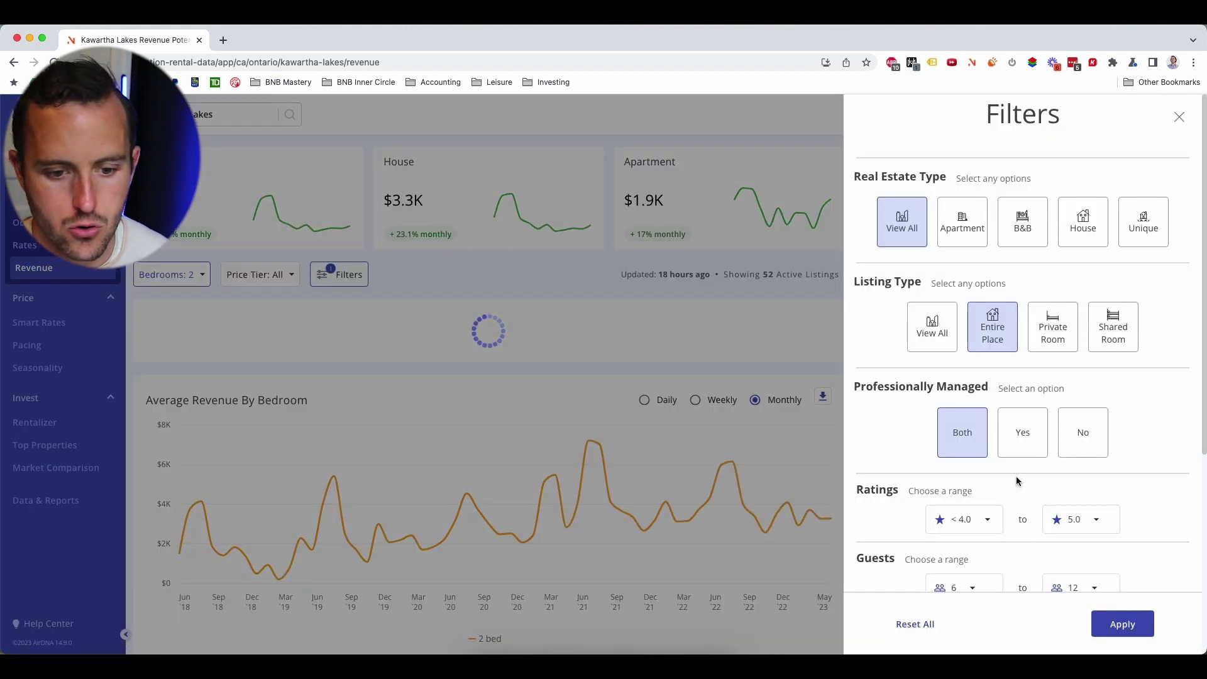
Step: Reset all listing filters, filter to 2 bedrooms and download the revenue-by-percentile CSV
{"action": "left_click", "coordinate": [916, 625]}
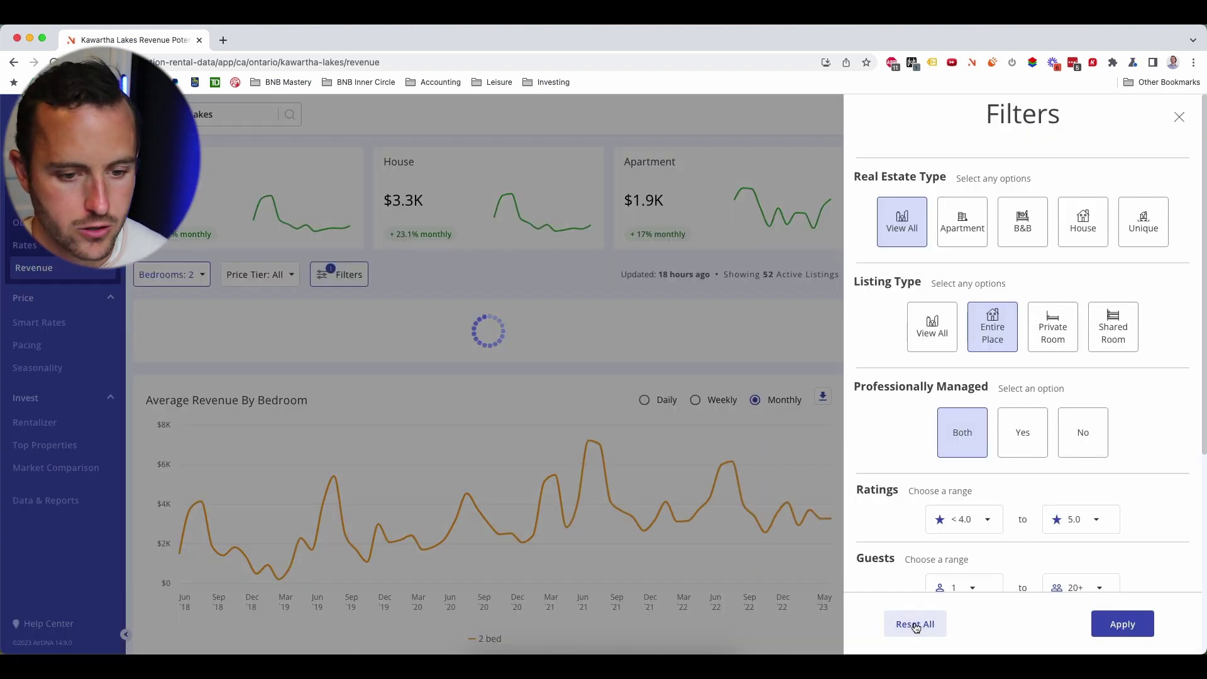
{"action": "left_click", "coordinate": [1114, 625]}
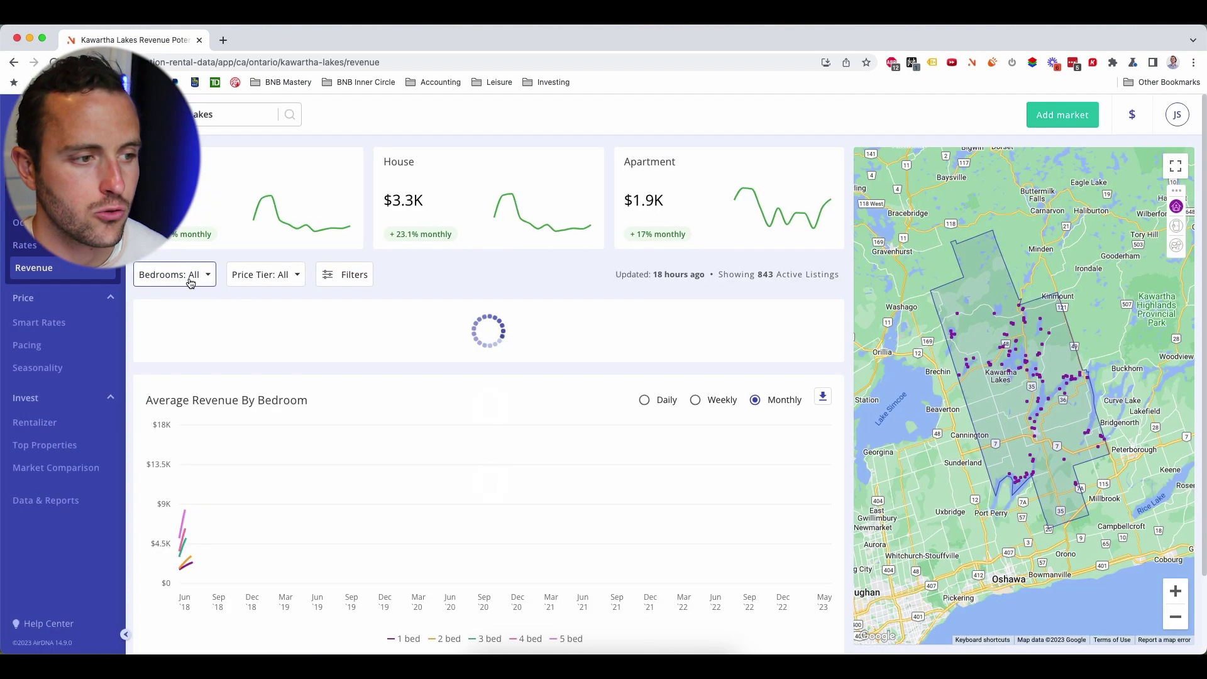
{"action": "left_click", "coordinate": [192, 280]}
{"action": "left_click", "coordinate": [255, 337]}
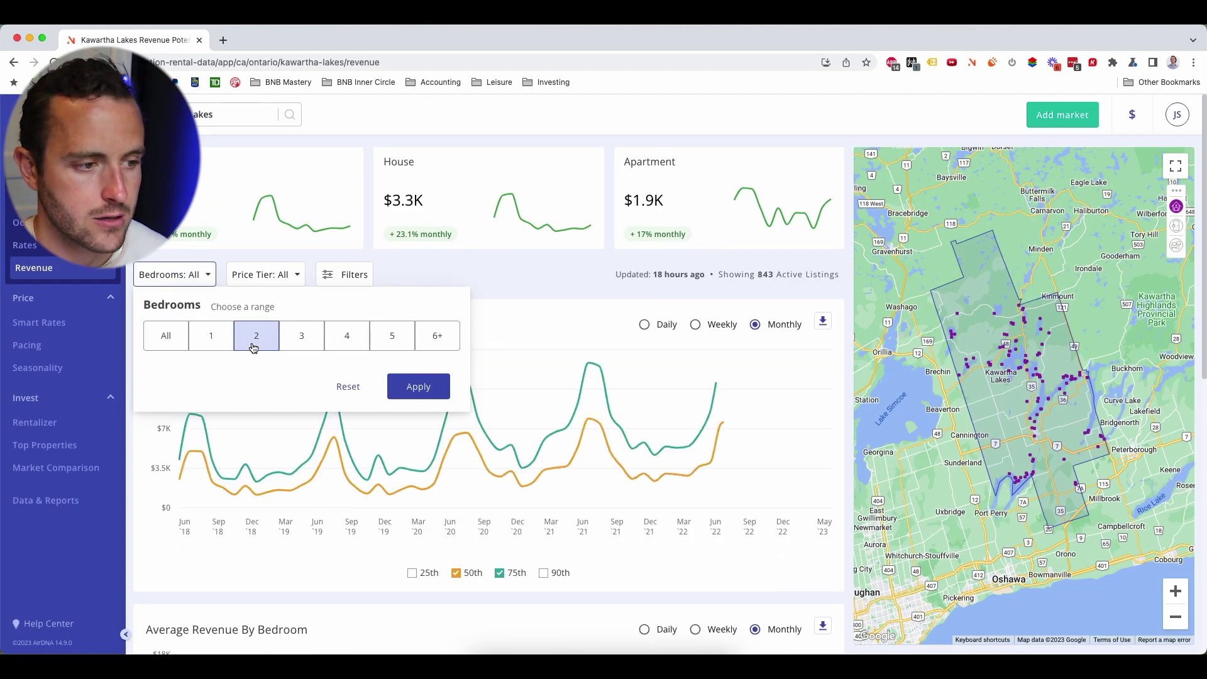
{"action": "left_click", "coordinate": [417, 387]}
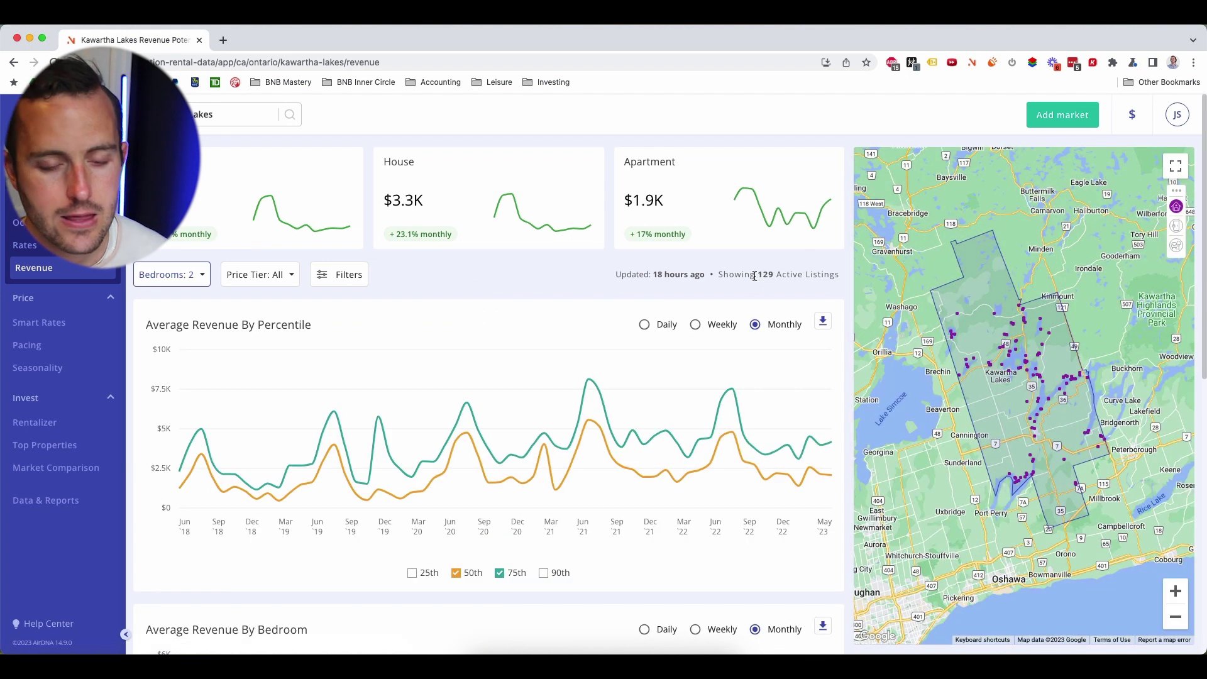
{"action": "left_click", "coordinate": [822, 322]}
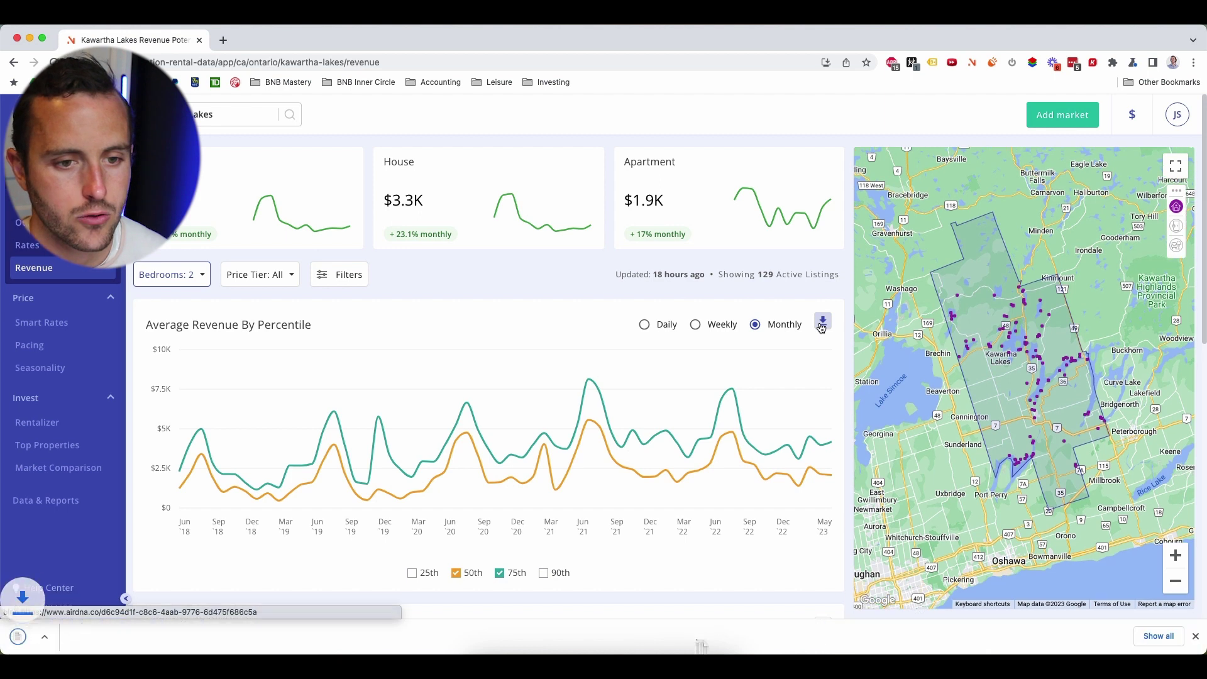
Step: Switch the filter to 3 bedrooms and download its revenue CSV
{"action": "left_click", "coordinate": [195, 275]}
{"action": "double_click", "coordinate": [301, 336]}
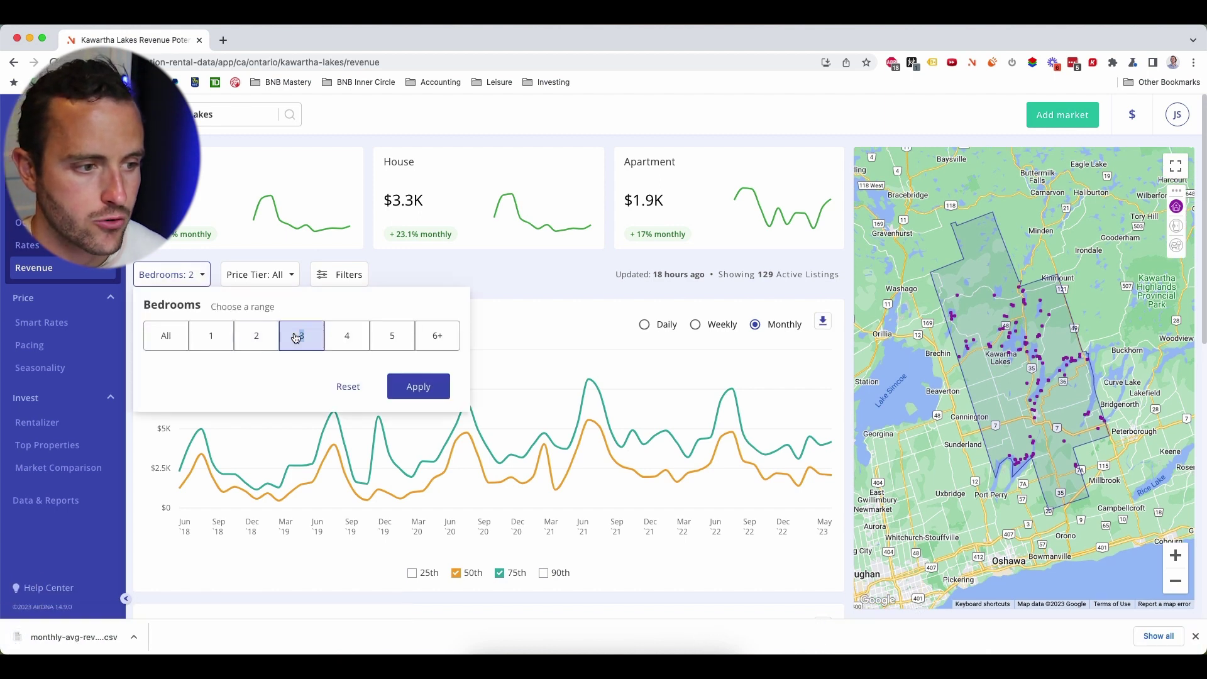
{"action": "left_click", "coordinate": [410, 387]}
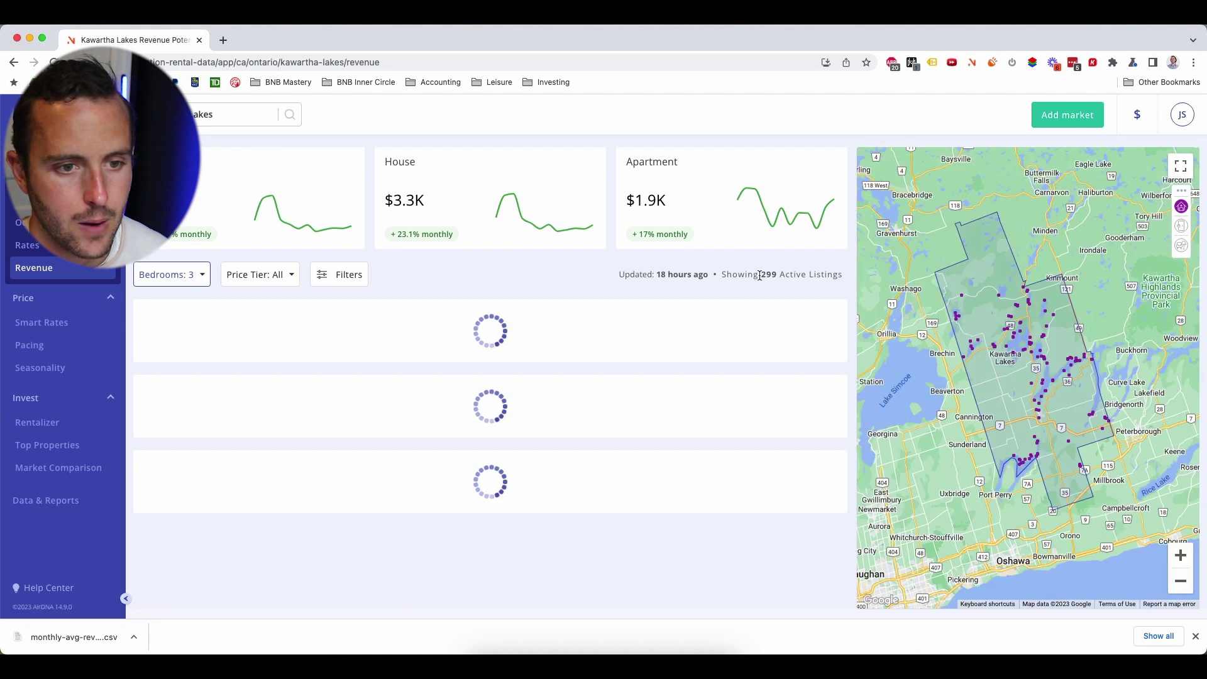
{"action": "left_click", "coordinate": [824, 322]}
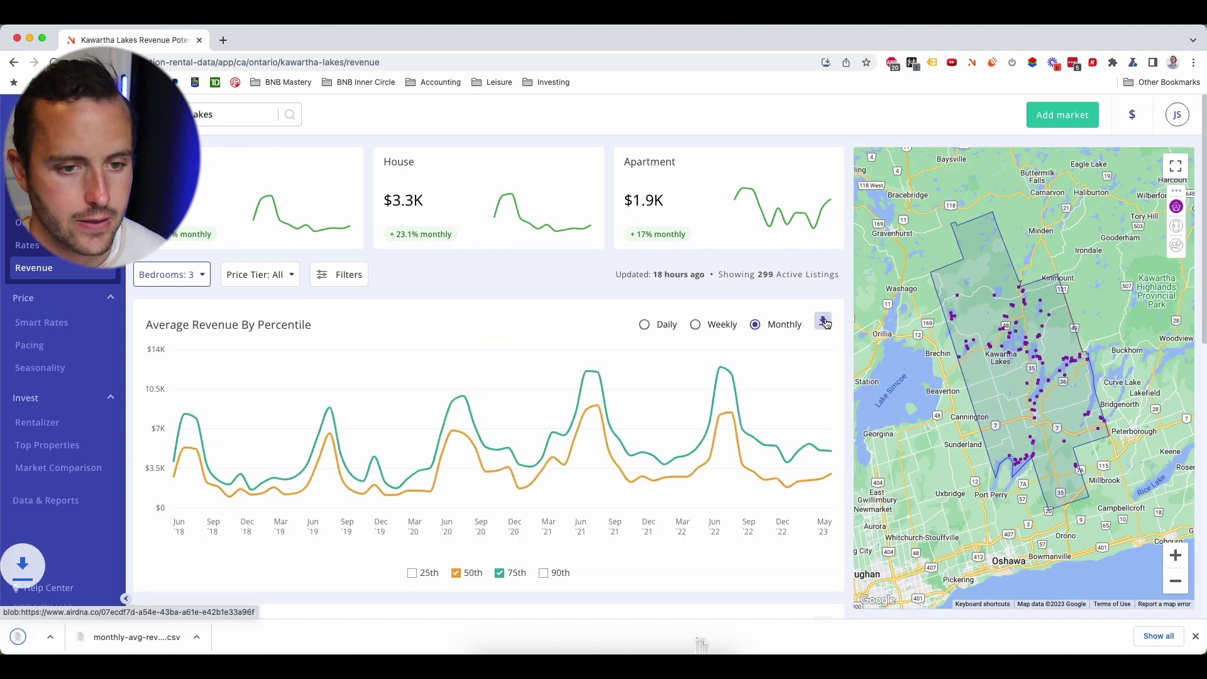
Step: Switch to 4 bedrooms (184 listings), download its revenue CSV and open the export in Excel
{"action": "left_click", "coordinate": [201, 277]}
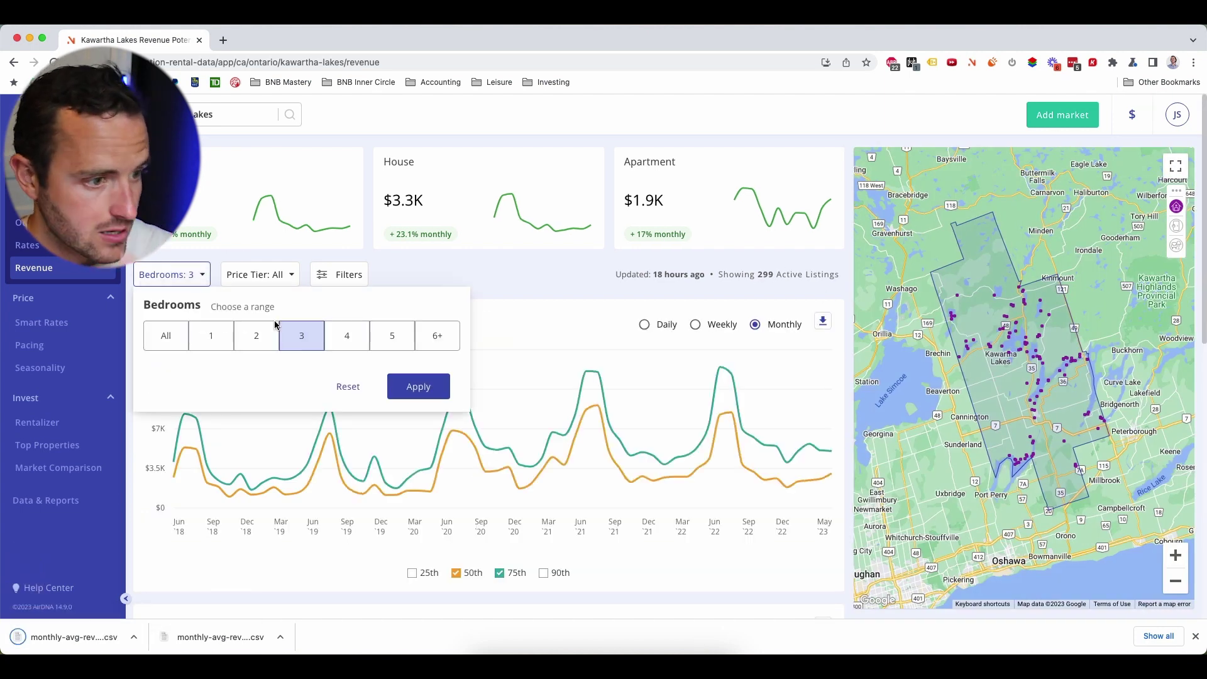
{"action": "left_click", "coordinate": [351, 341]}
{"action": "left_click", "coordinate": [441, 388]}
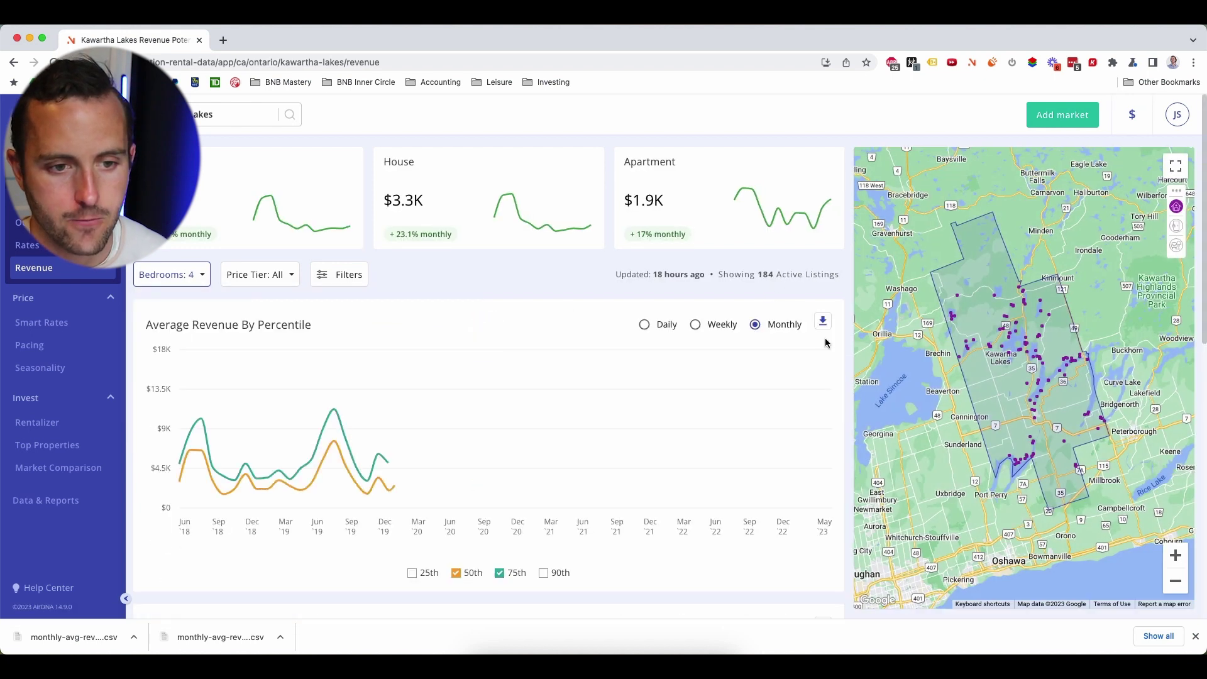
{"action": "left_click", "coordinate": [829, 328]}
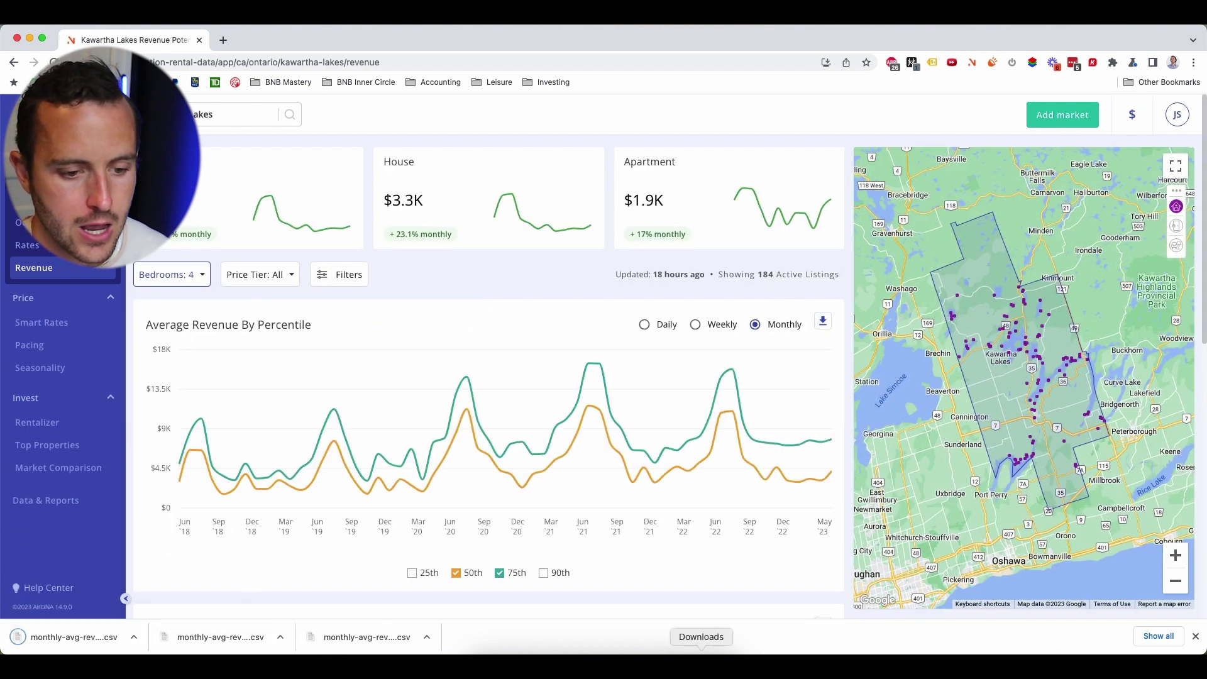
{"action": "left_click", "coordinate": [702, 651]}
{"action": "left_click", "coordinate": [538, 201]}
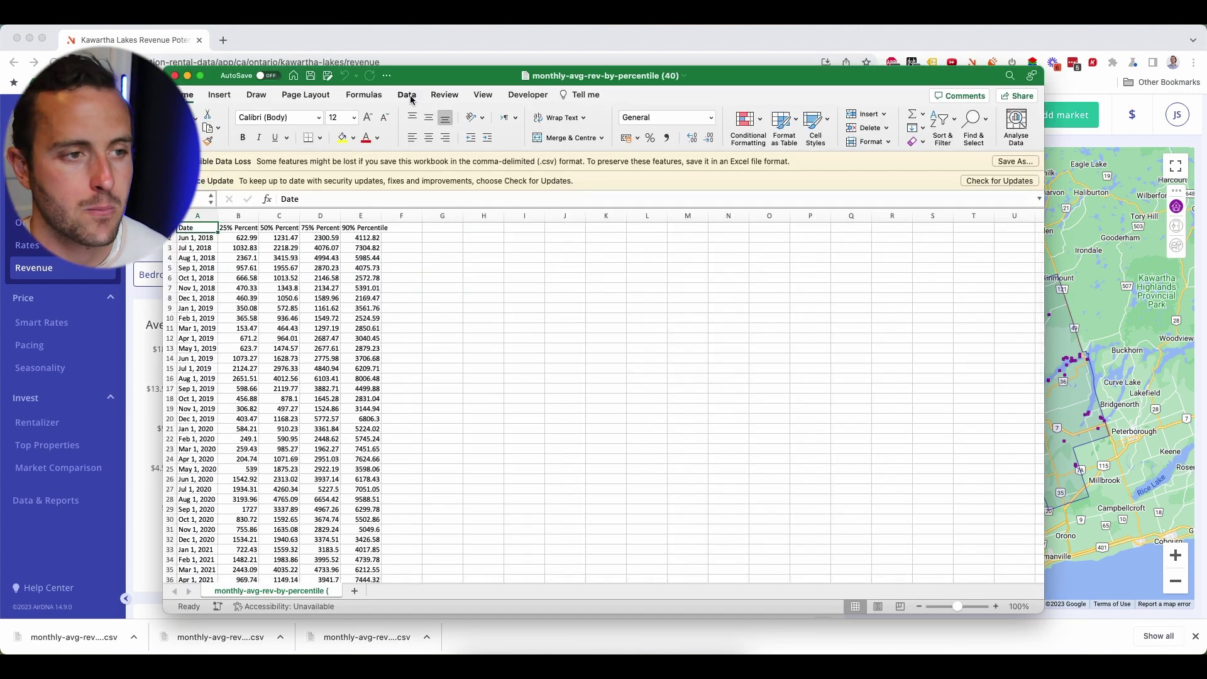
Step: Run the PERSONAL.XLSB!Rev2019_2022 macro on the (40) sheet to add the Y1–Y5 totals
{"action": "left_click", "coordinate": [523, 99]}
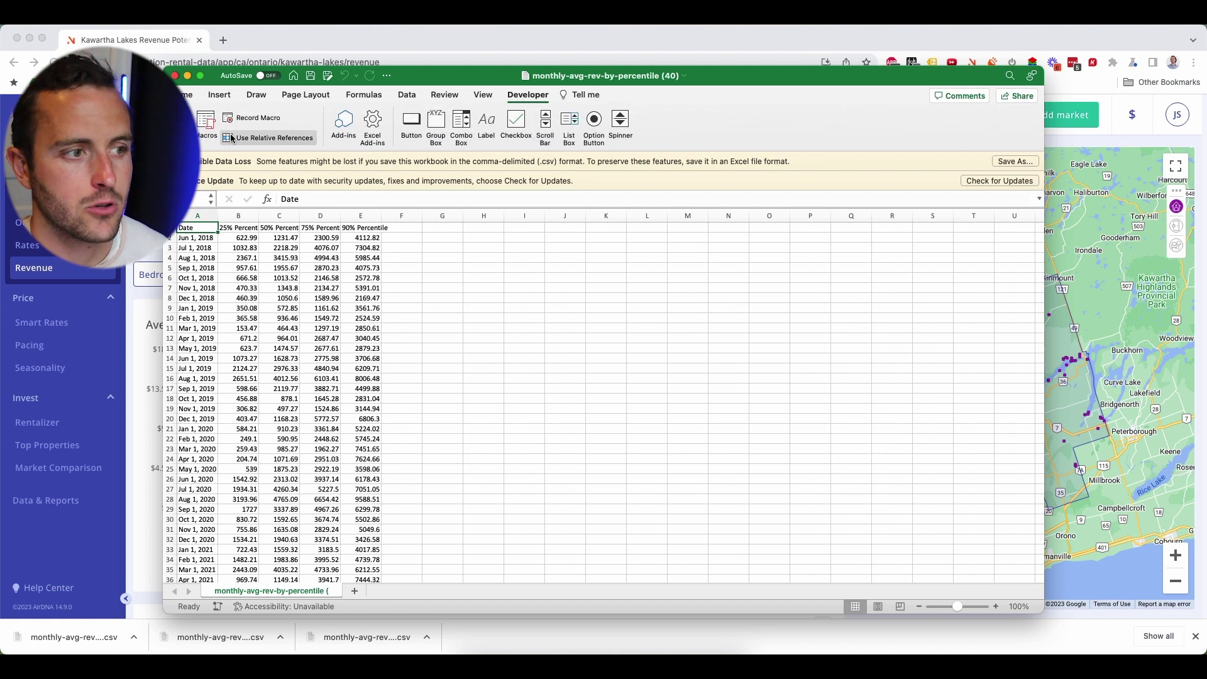
{"action": "left_click", "coordinate": [206, 124]}
{"action": "left_click", "coordinate": [534, 193]}
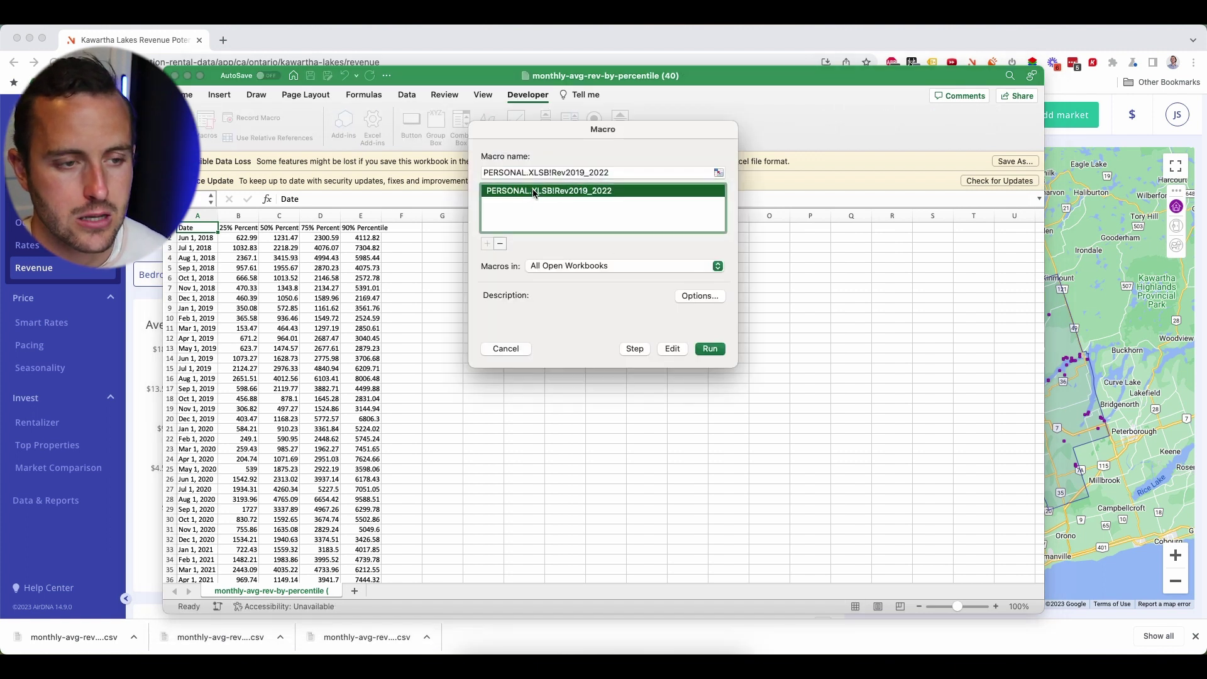
{"action": "left_click", "coordinate": [717, 352]}
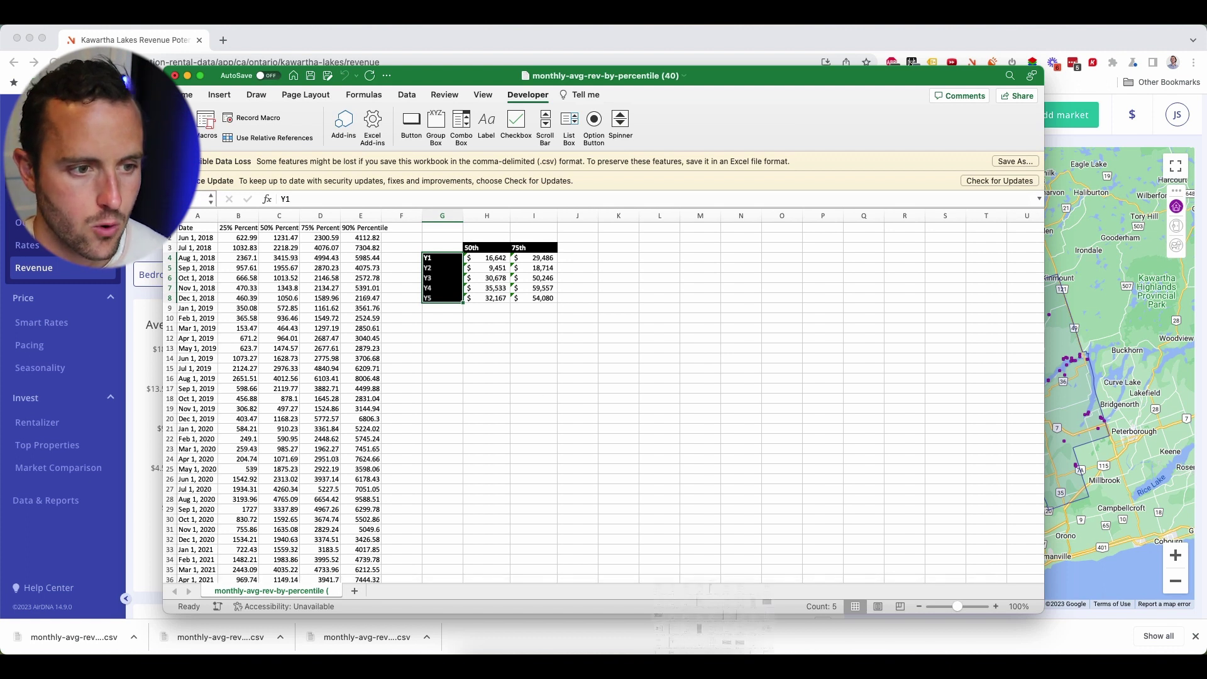
Step: Open monthly-avg-rev-by-percentile (41).csv from Downloads and run Rev2019_2022 on it
{"action": "left_click", "coordinate": [713, 651]}
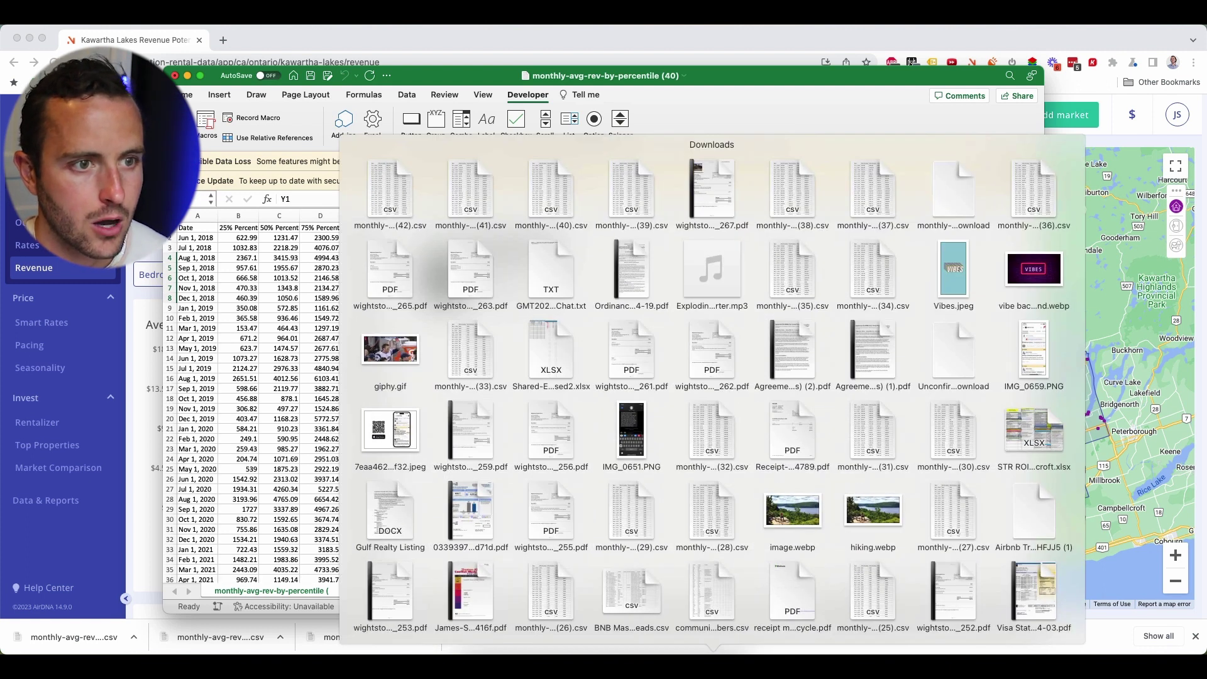
{"action": "key", "text": "Escape"}
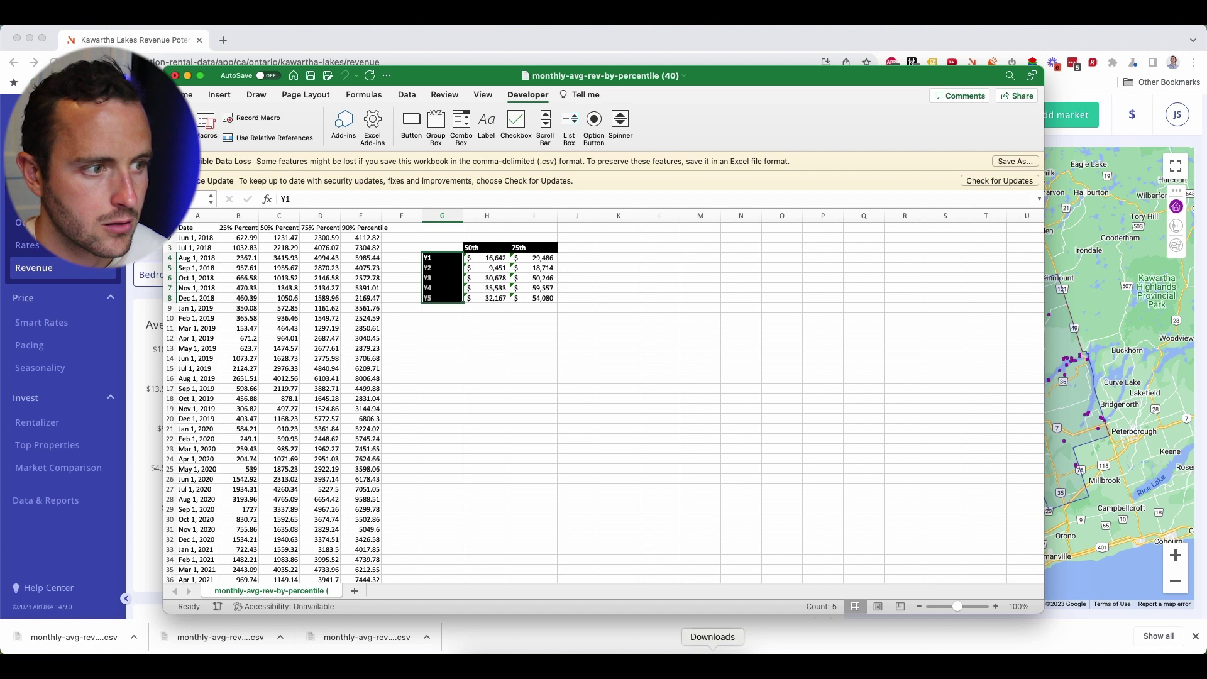
{"action": "left_click", "coordinate": [713, 651]}
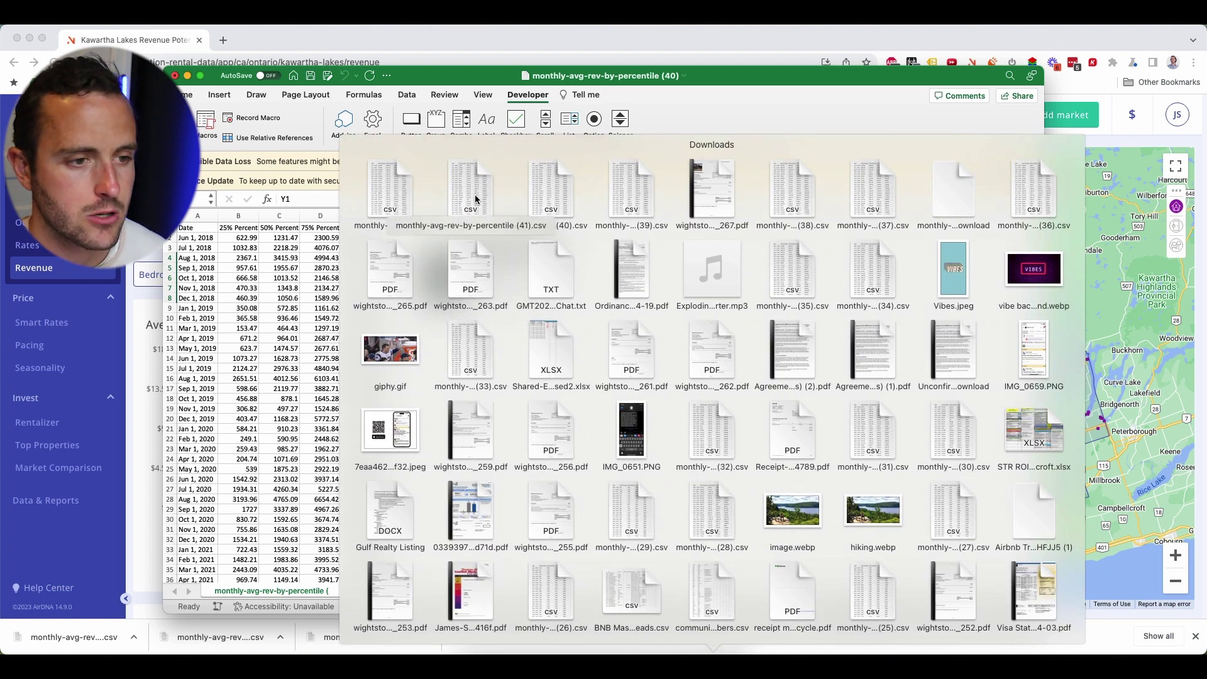
{"action": "left_click", "coordinate": [474, 200]}
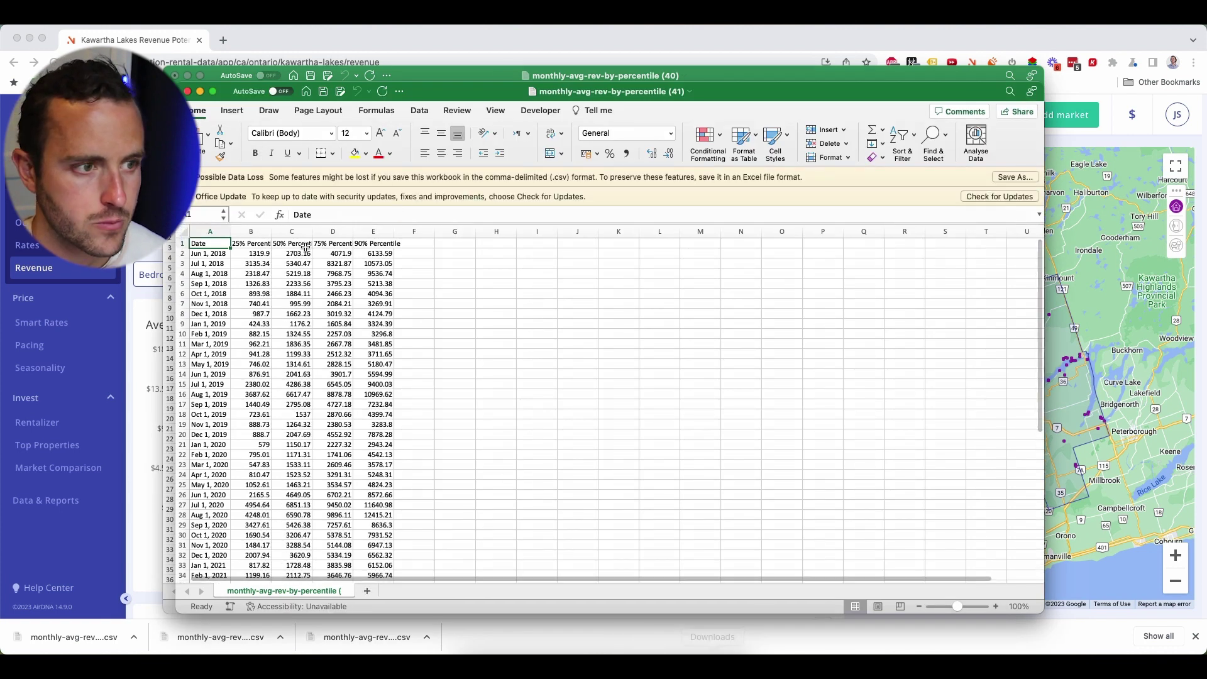
{"action": "left_click", "coordinate": [540, 110]}
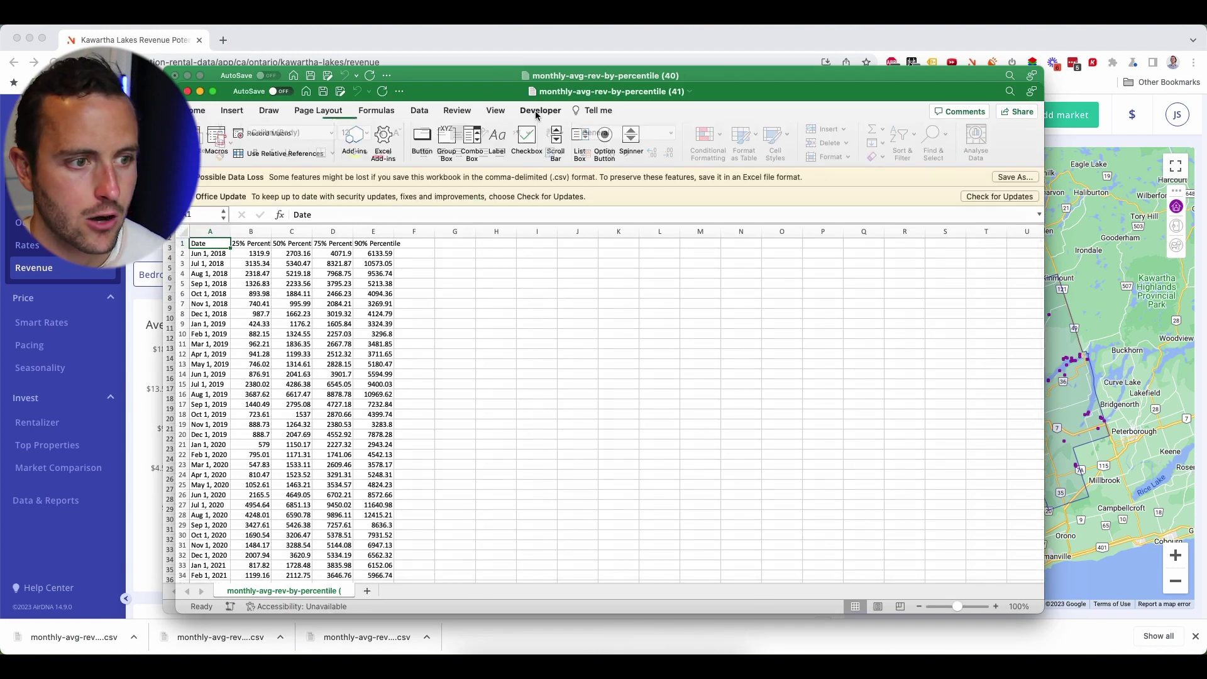
{"action": "left_click", "coordinate": [223, 146]}
{"action": "left_click", "coordinate": [517, 191]}
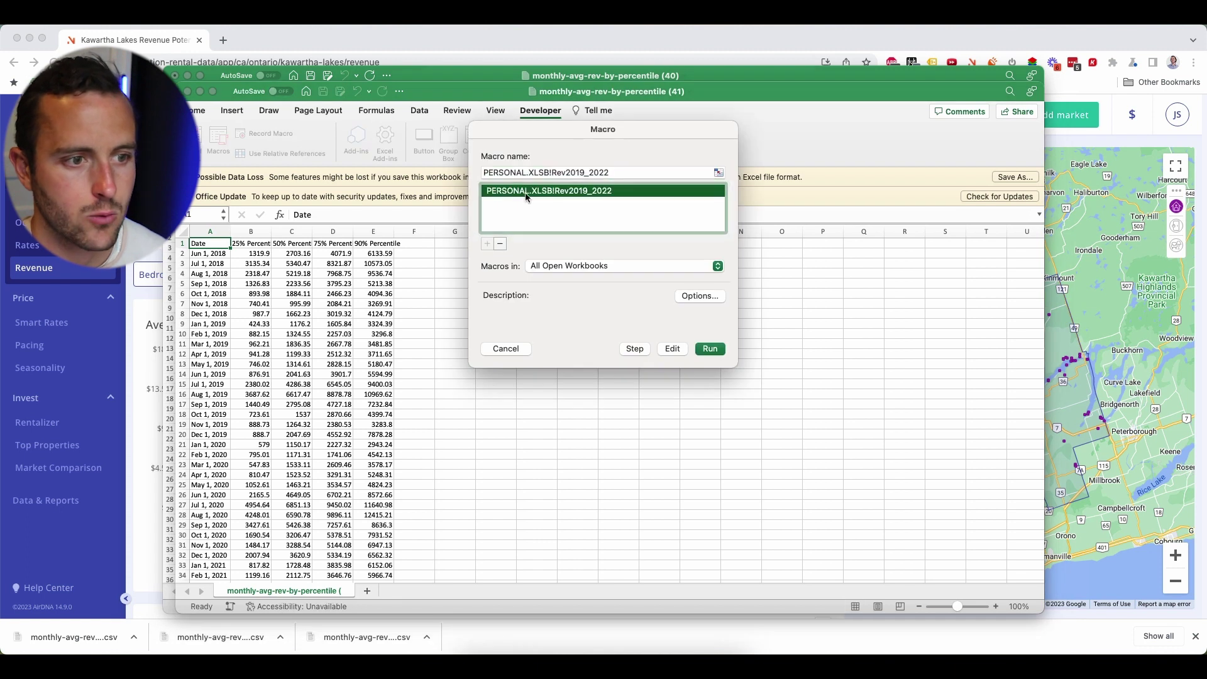
{"action": "left_click", "coordinate": [711, 349]}
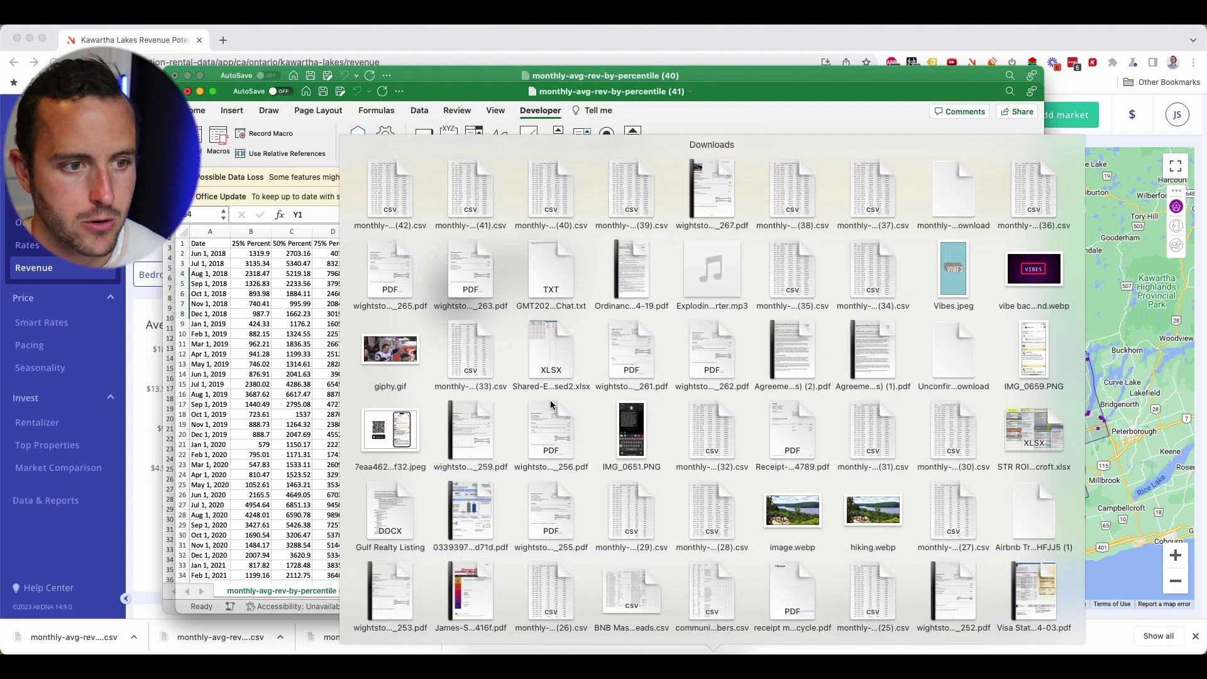
Step: Open the (42) revenue CSV from Downloads and run the Rev2019_2022 macro on it
{"action": "left_click", "coordinate": [710, 641]}
{"action": "left_click", "coordinate": [385, 183]}
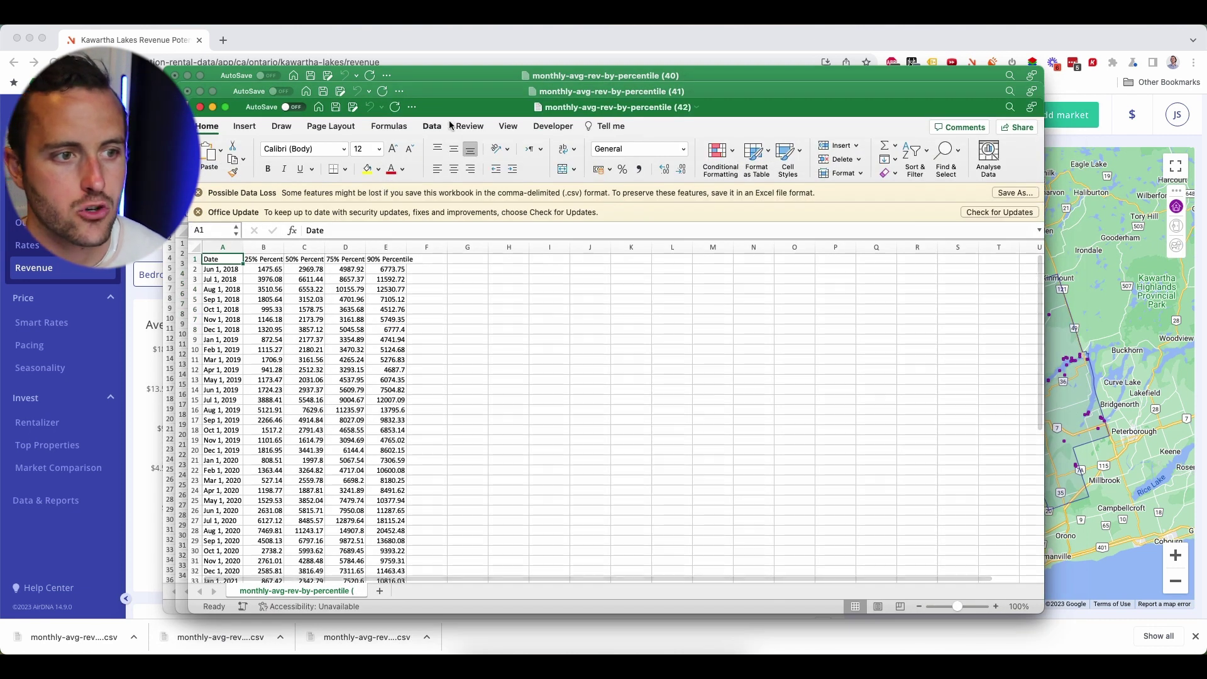
{"action": "left_click", "coordinate": [553, 126]}
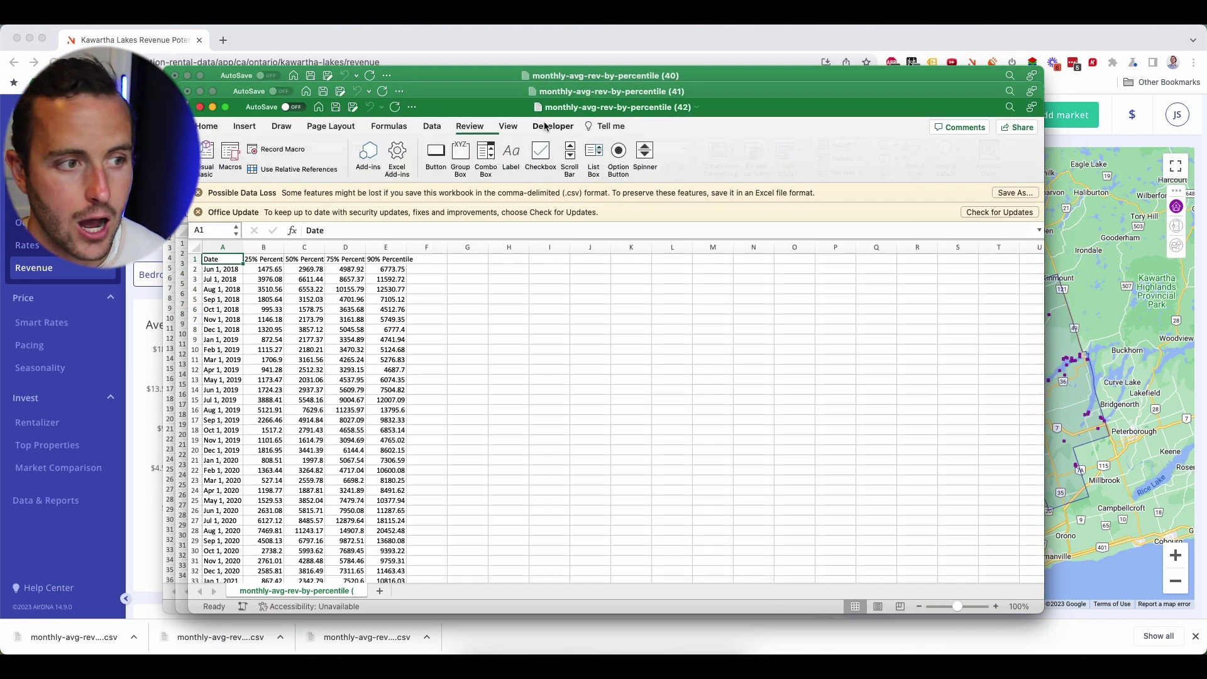
{"action": "left_click", "coordinate": [226, 154]}
{"action": "left_click", "coordinate": [605, 191]}
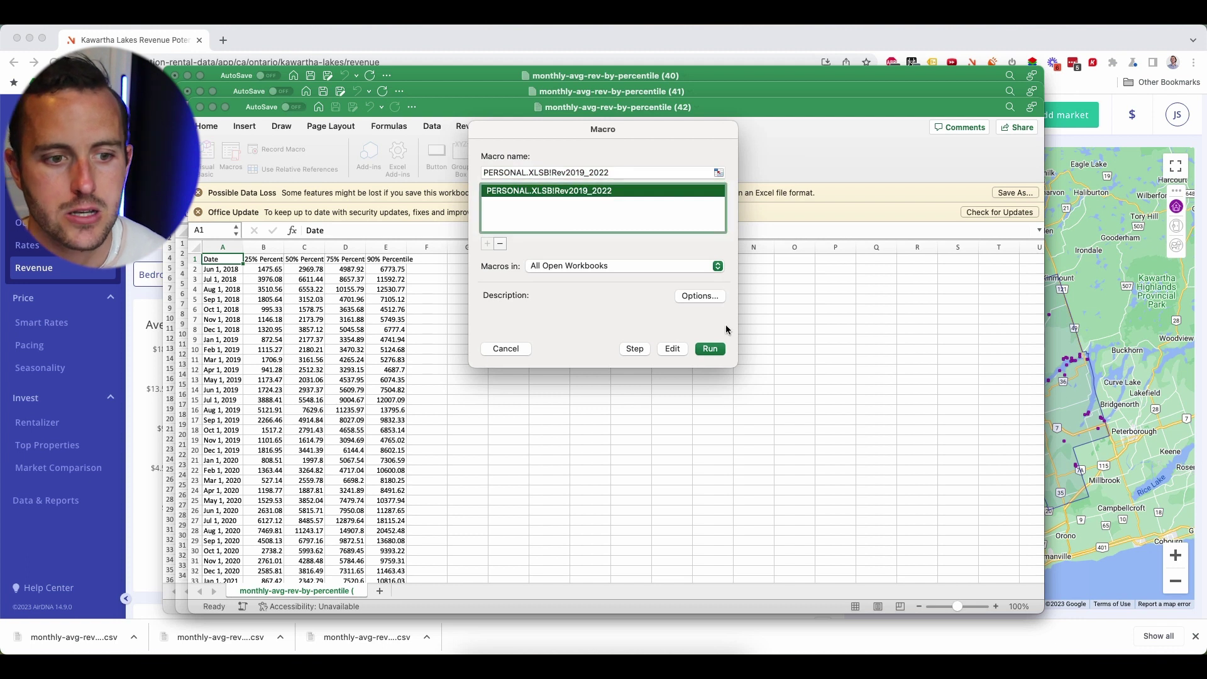
{"action": "left_click", "coordinate": [716, 350]}
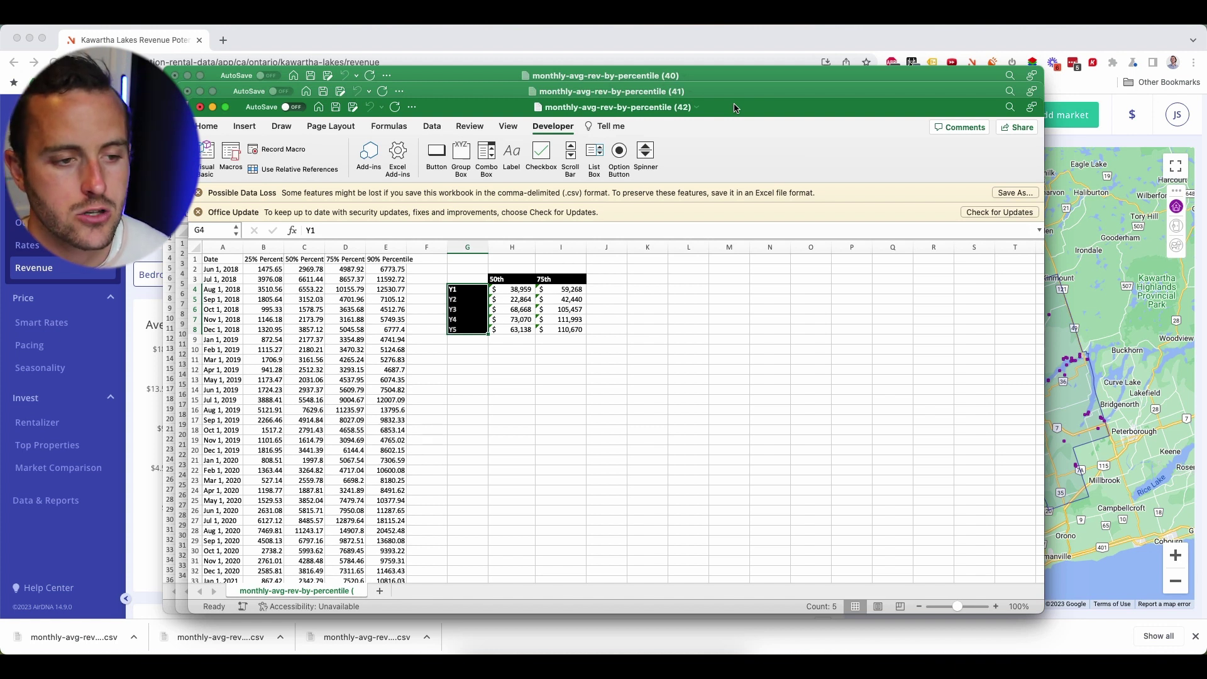
Step: Check the Y5 75th-percentile formula in I8, then bring workbooks (41) and (40) forward
{"action": "left_click", "coordinate": [570, 331]}
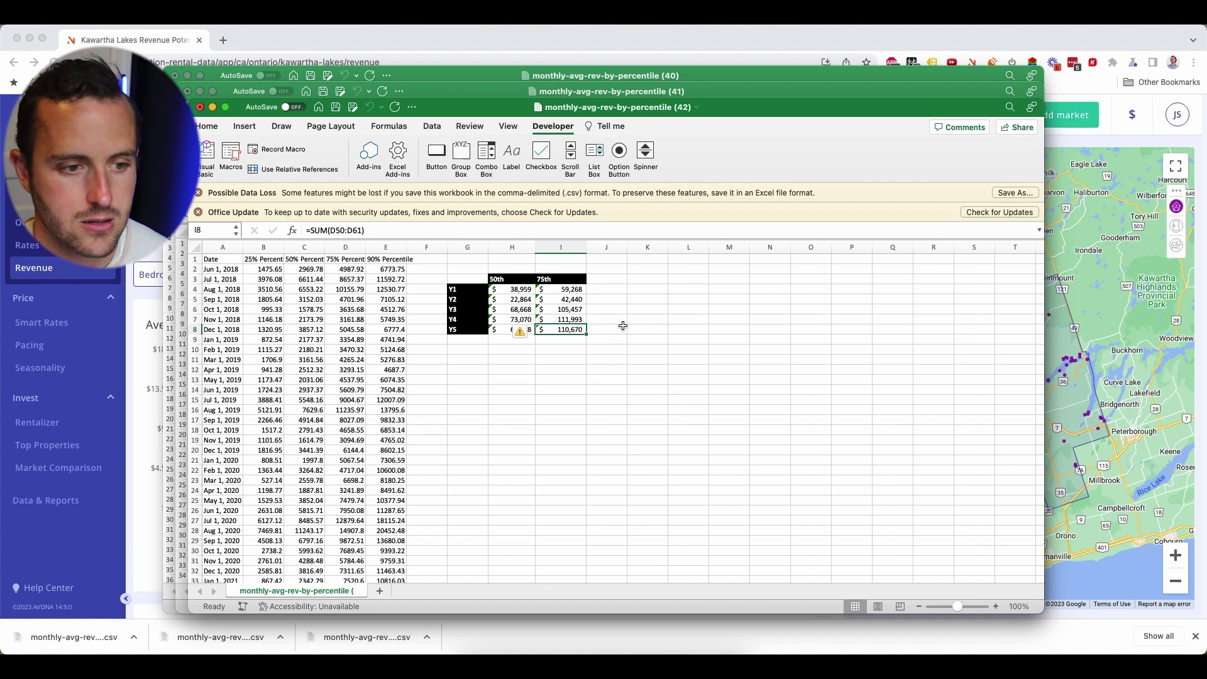
{"action": "left_click", "coordinate": [714, 93]}
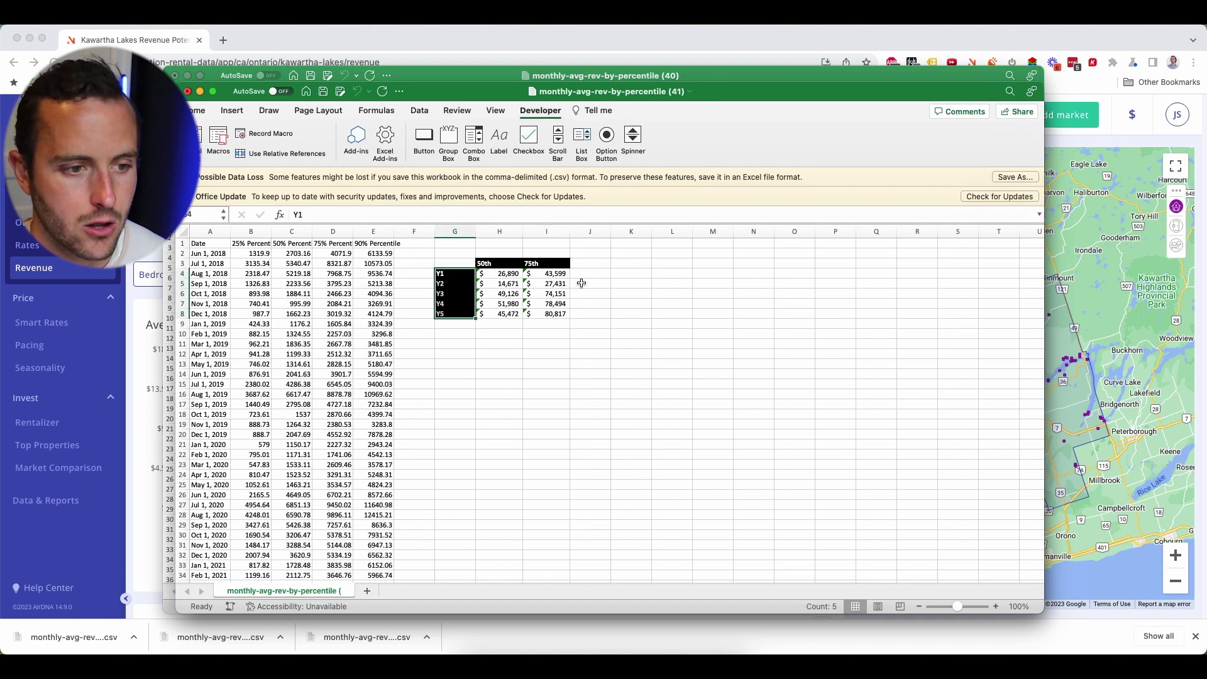
{"action": "left_click", "coordinate": [714, 76]}
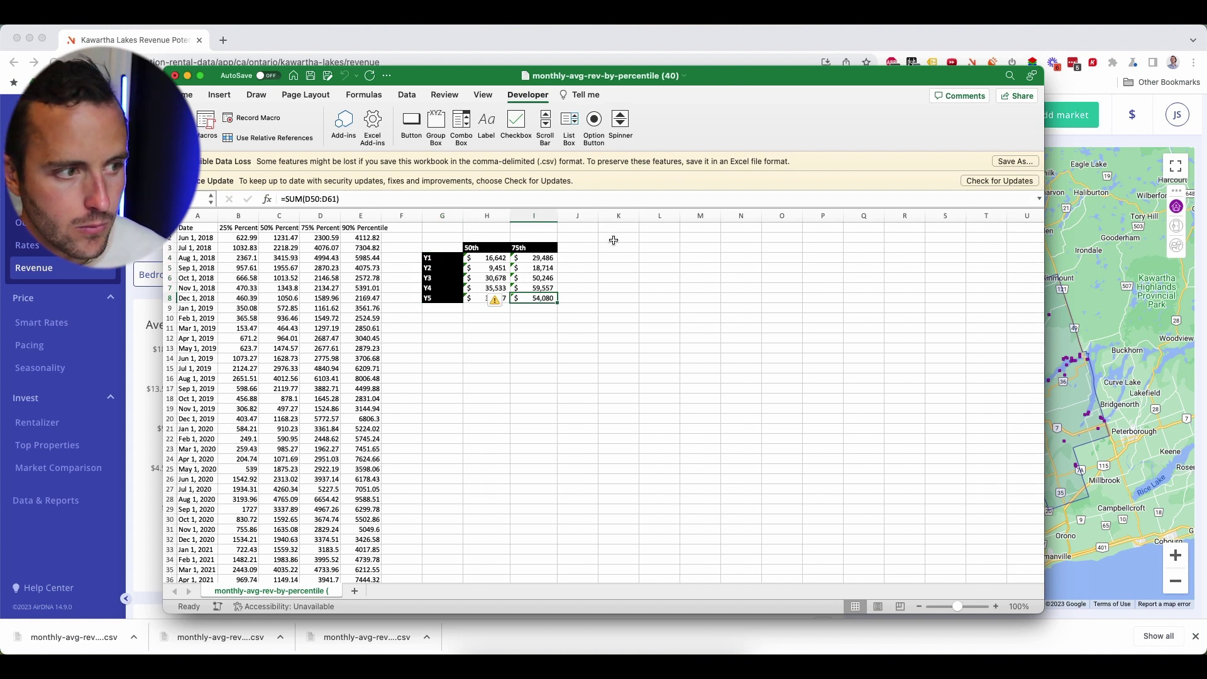
Step: Filter AirDNA revenue to 5 bedrooms only, download the percentile CSV and open it as workbook (43)
{"action": "left_click", "coordinate": [139, 264]}
{"action": "left_click", "coordinate": [200, 275]}
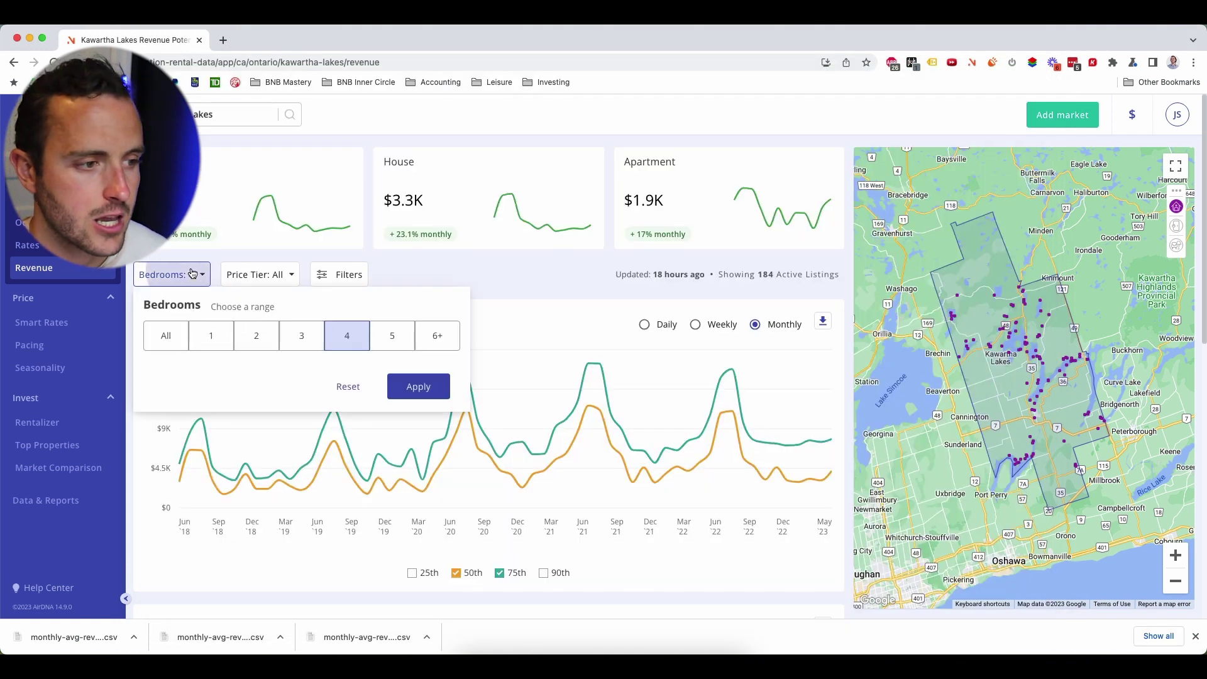
{"action": "left_click", "coordinate": [396, 343]}
{"action": "left_click", "coordinate": [419, 387]}
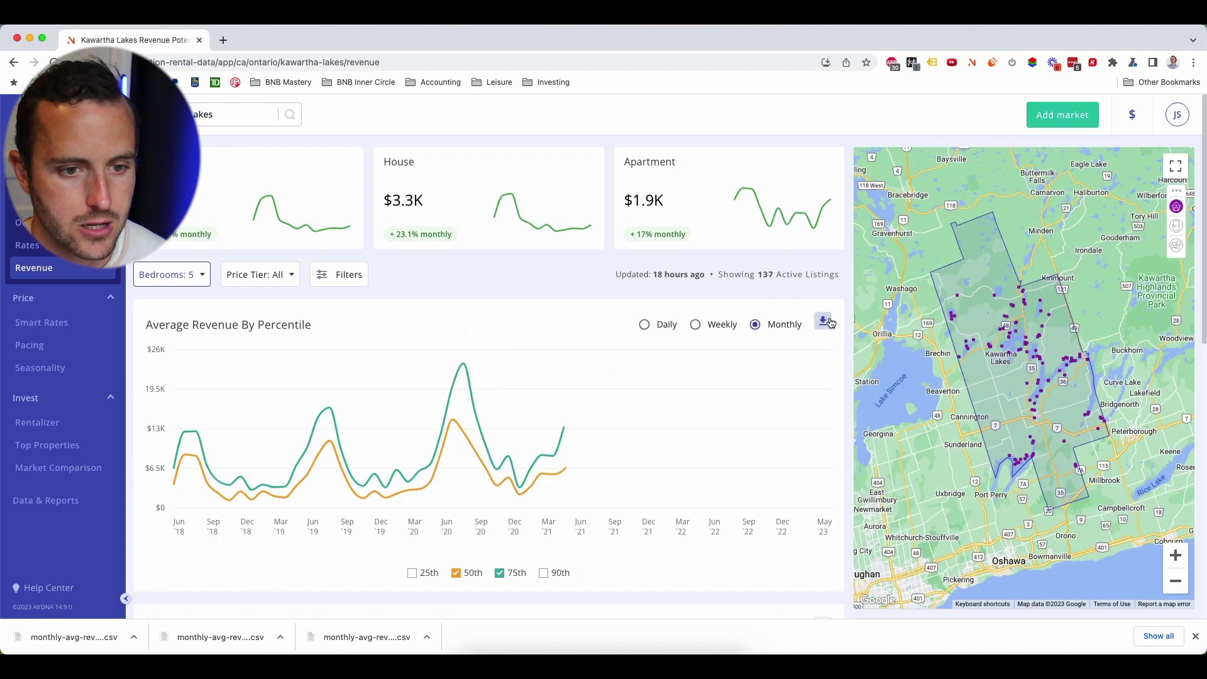
{"action": "left_click", "coordinate": [824, 322]}
{"action": "left_click", "coordinate": [714, 649]}
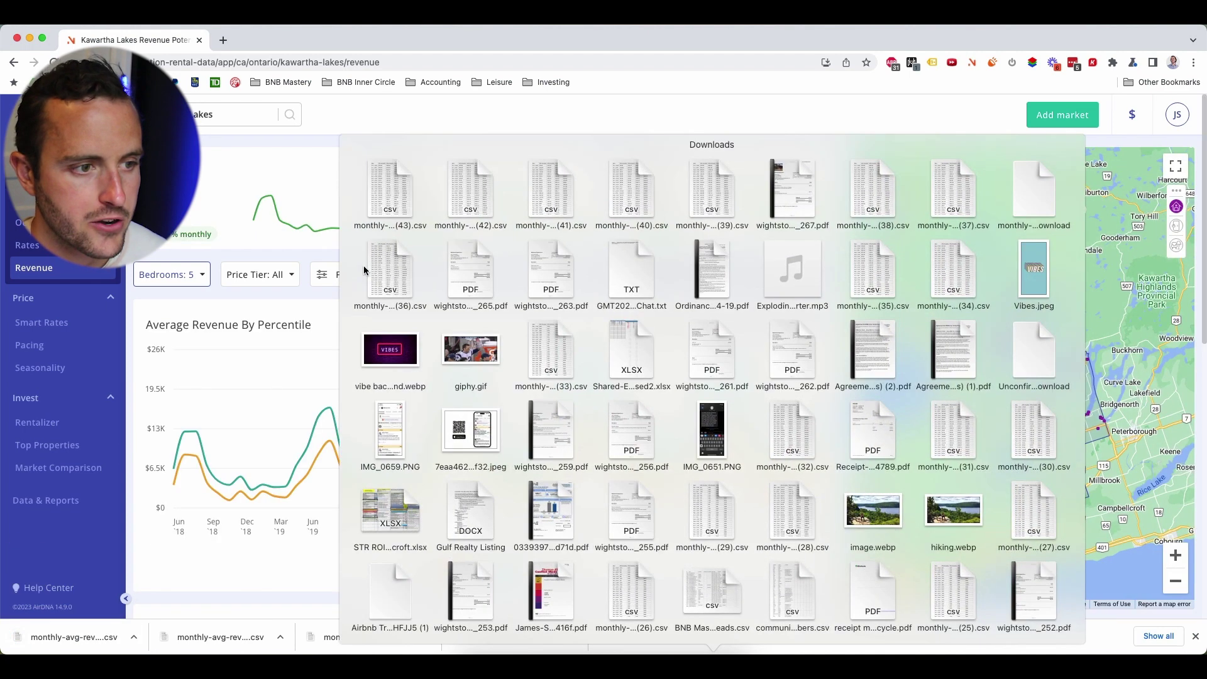
{"action": "left_click", "coordinate": [381, 182]}
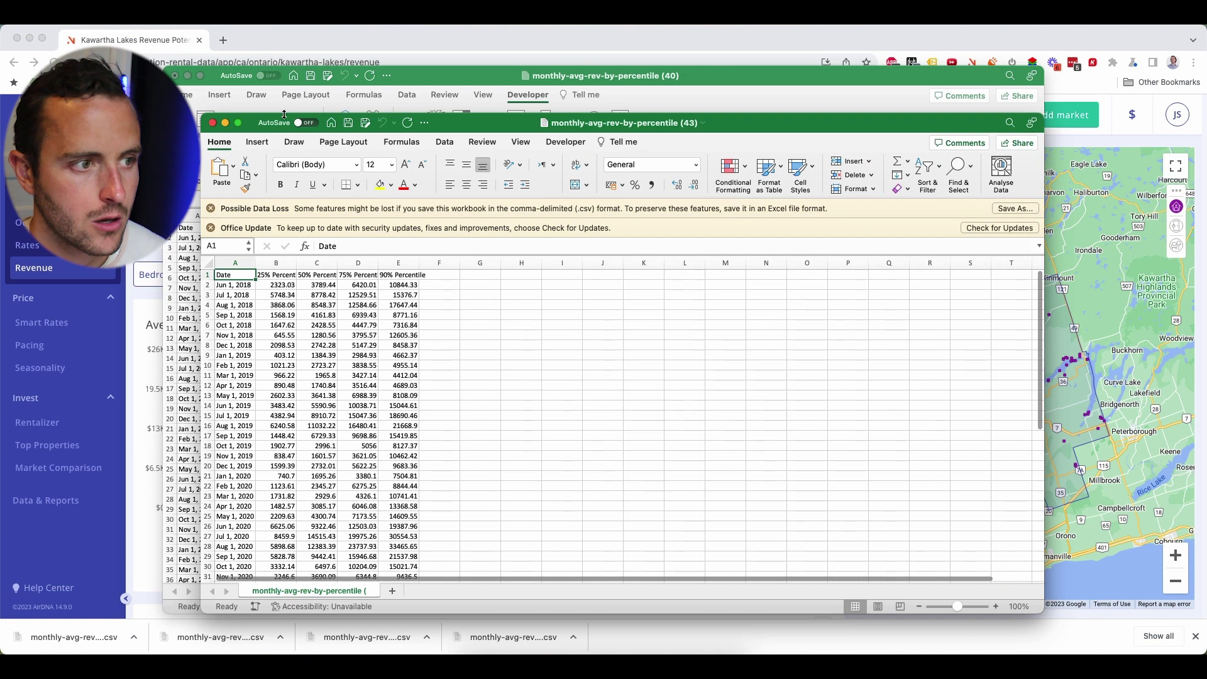
Step: Run Rev2019_2022 on workbook (43): Y1 75th percentile $72,620, Y5 $167,902
{"action": "left_click", "coordinate": [565, 141]}
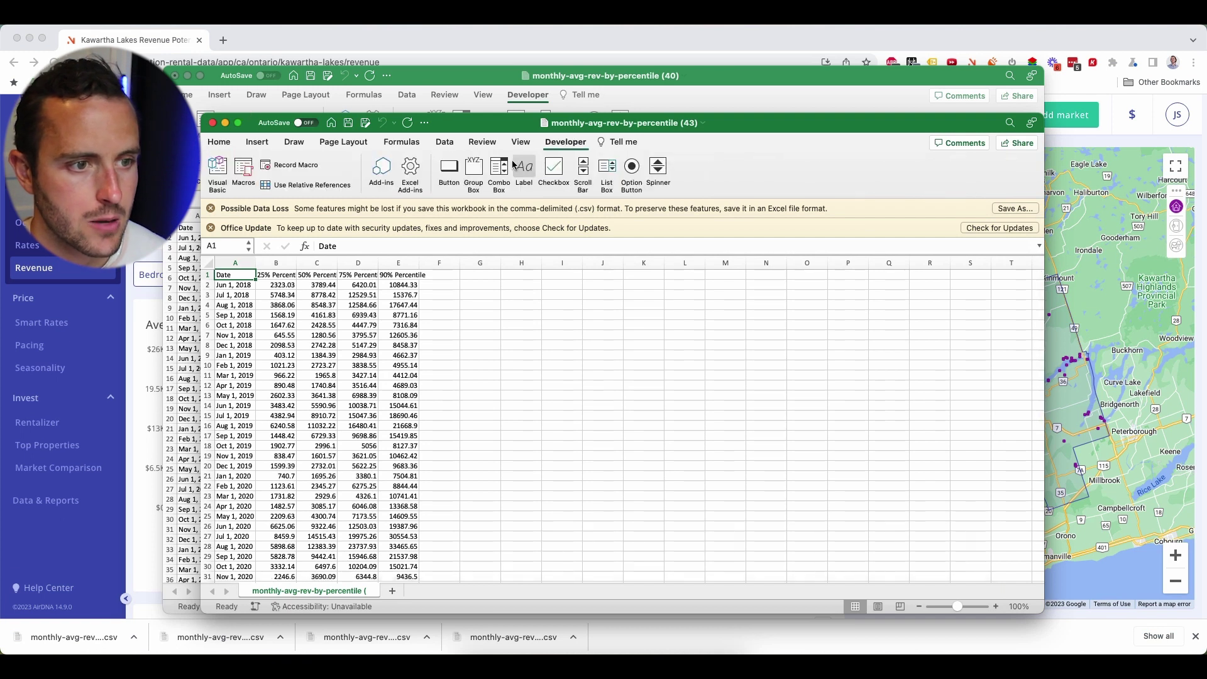
{"action": "left_click", "coordinate": [244, 170]}
{"action": "left_click", "coordinate": [556, 192]}
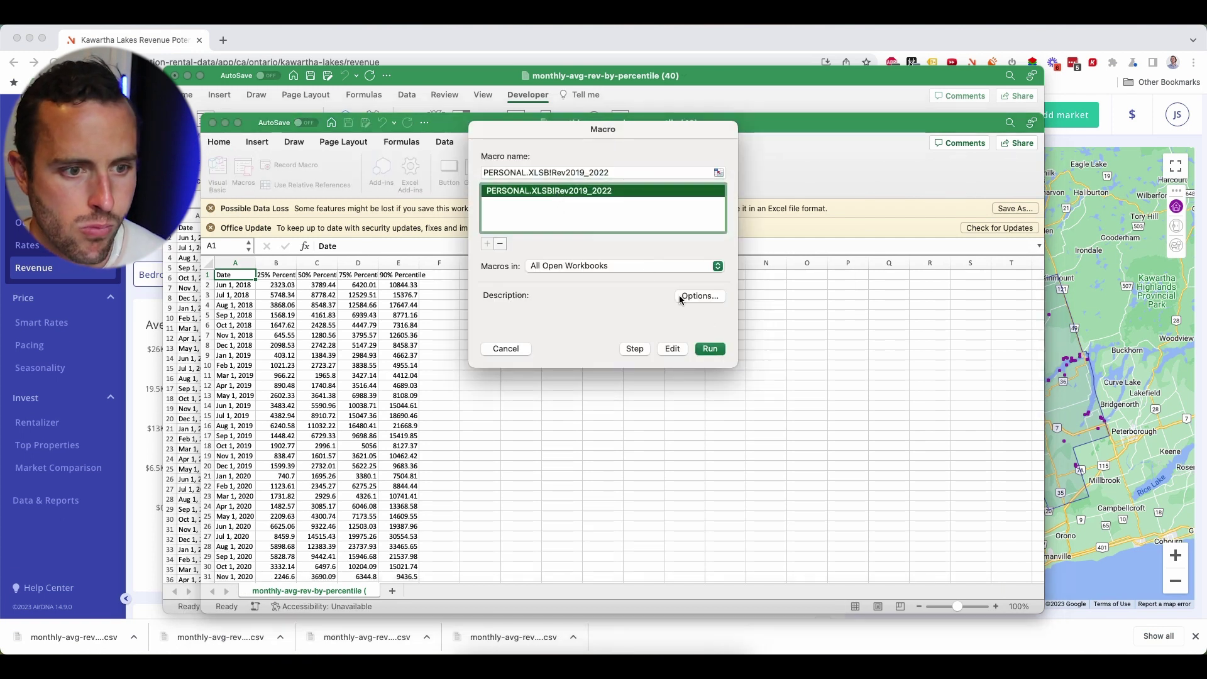
{"action": "left_click", "coordinate": [713, 349]}
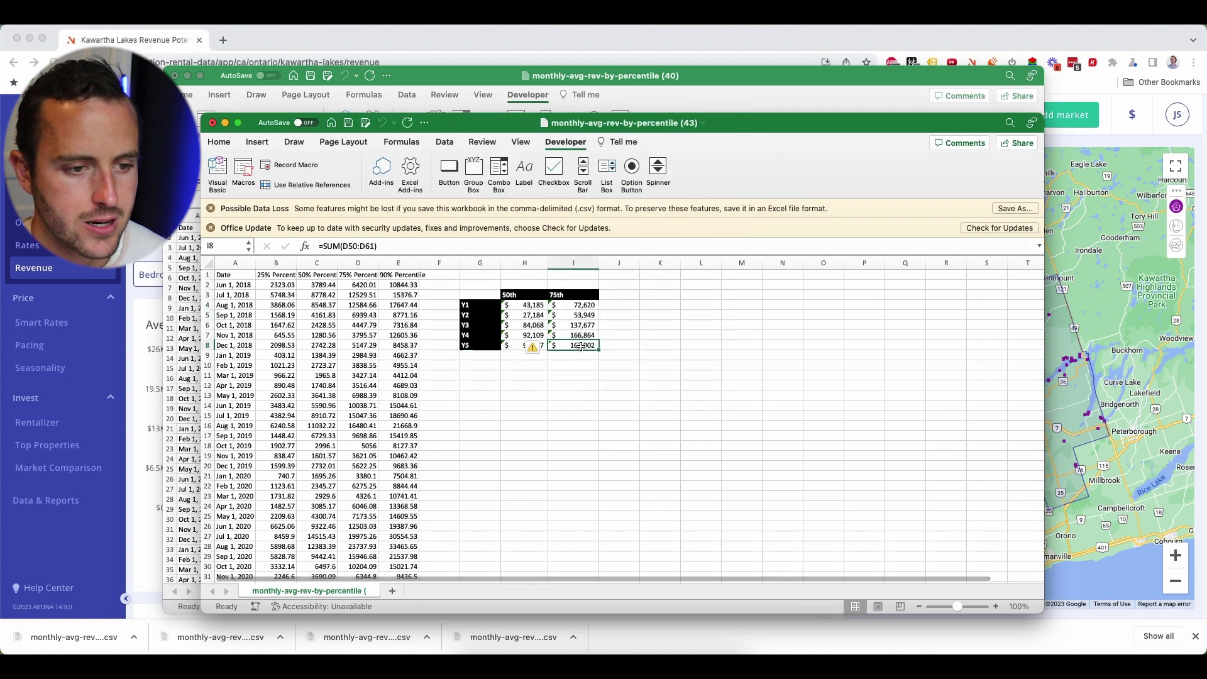
{"action": "scroll", "coordinate": [666, 317], "scroll_direction": "down", "scroll_amount": 3}
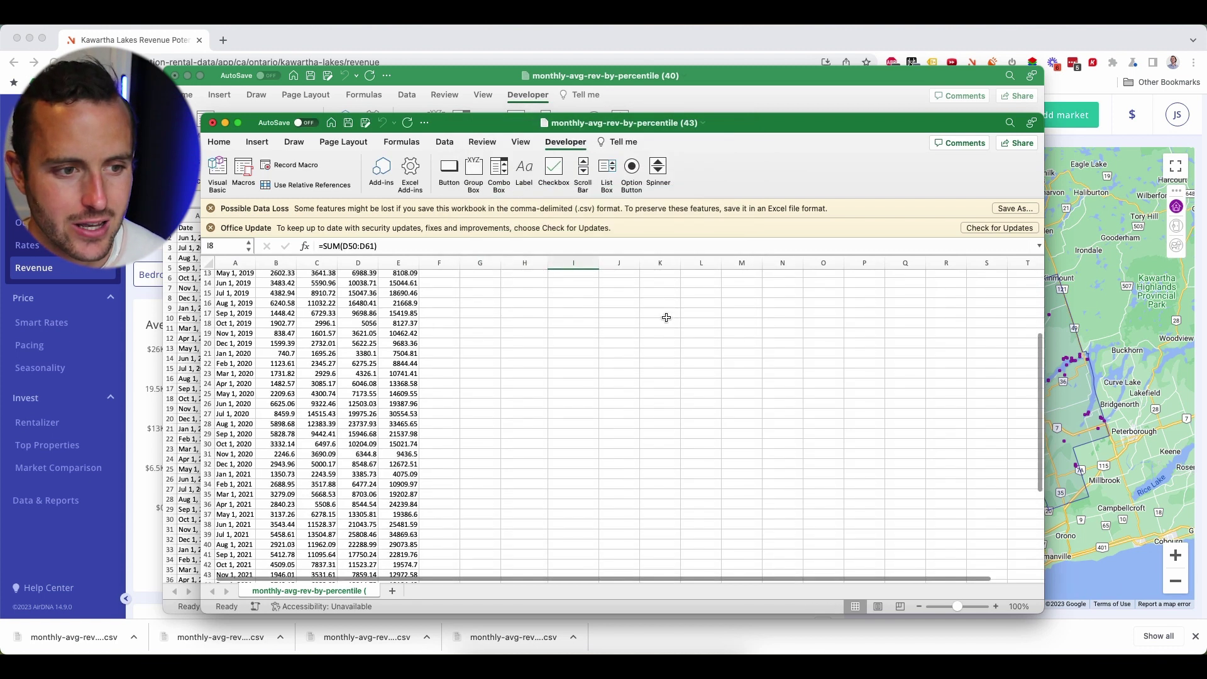
{"action": "scroll", "coordinate": [667, 318], "scroll_direction": "up", "scroll_amount": 3}
{"action": "scroll", "coordinate": [667, 318], "scroll_direction": "left", "scroll_amount": 1}
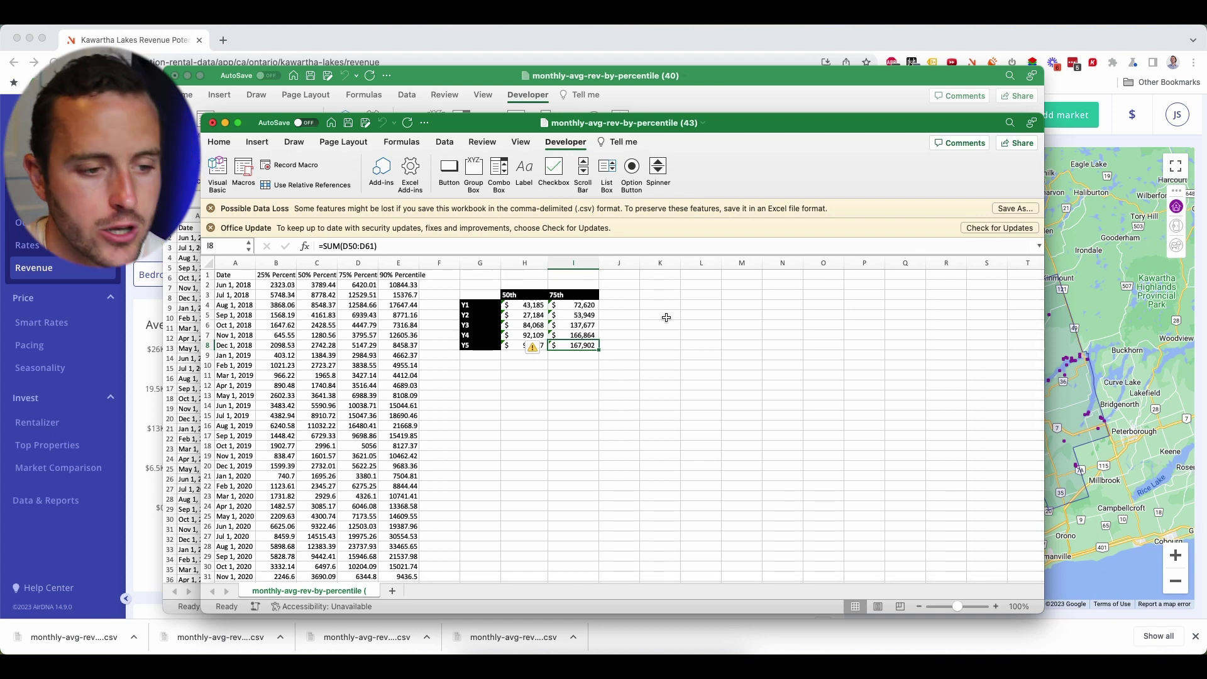
{"action": "key", "text": "ctrl+Up"}
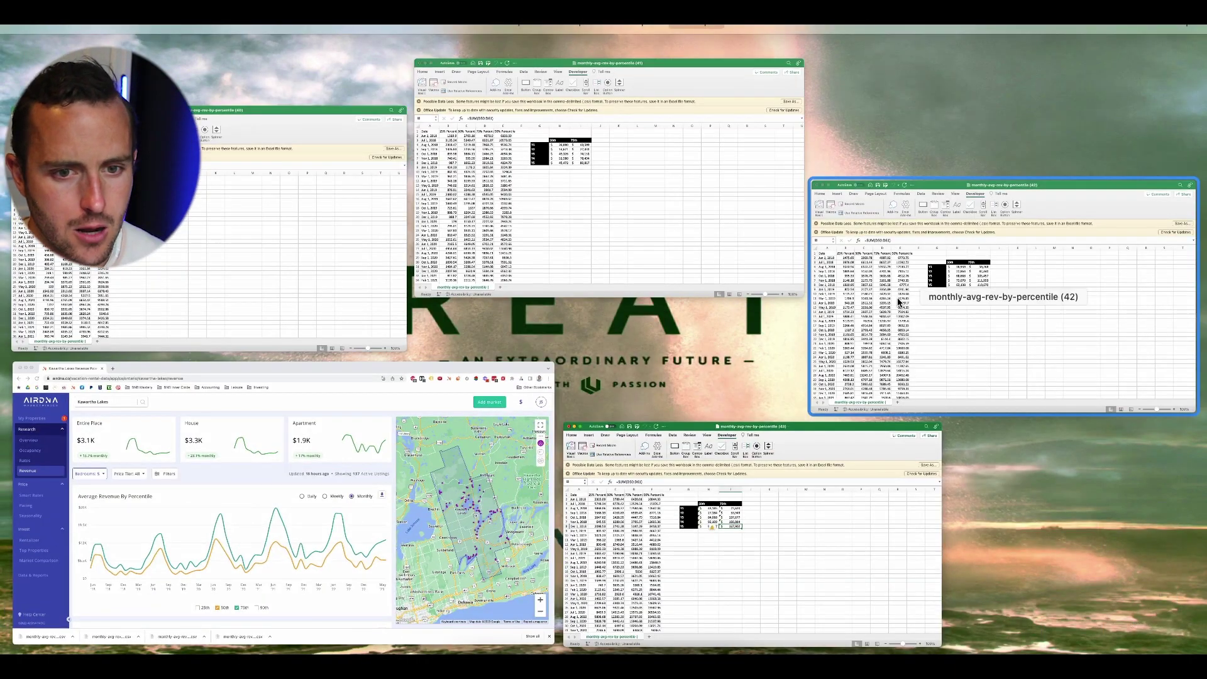
Step: Bring workbooks (42), (41) and (40) forward in turn using Mission Control
{"action": "left_click", "coordinate": [896, 297]}
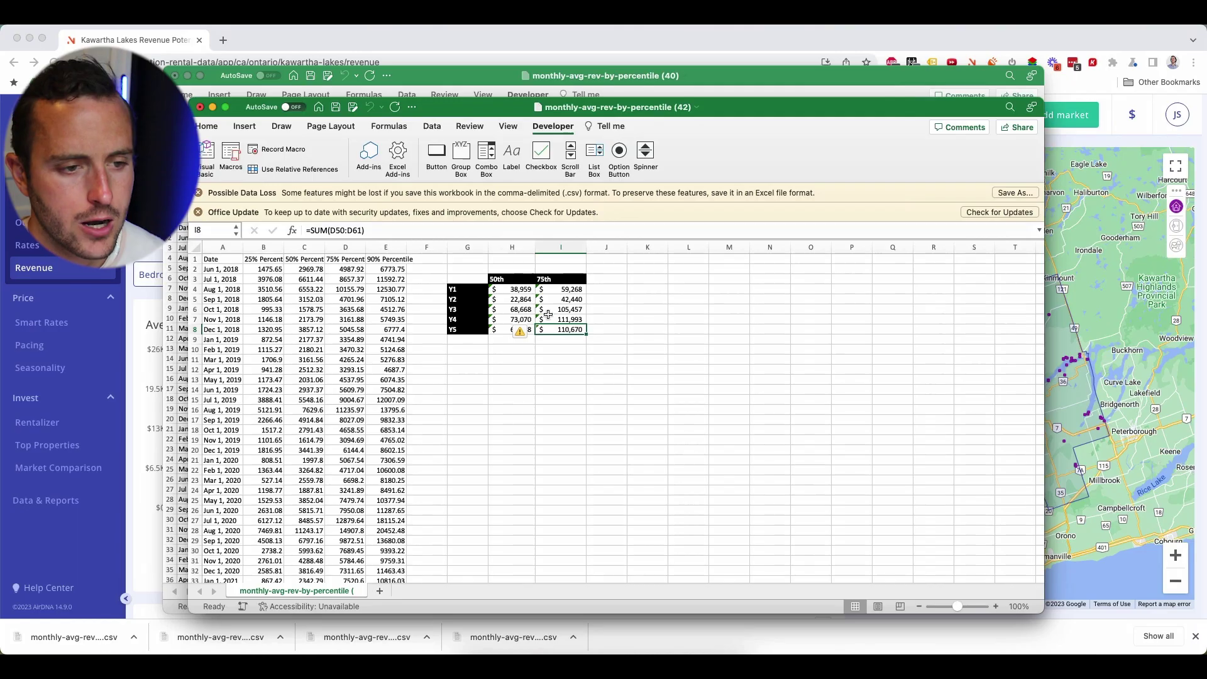
{"action": "key", "text": "ctrl+Up"}
{"action": "left_click", "coordinate": [394, 227]}
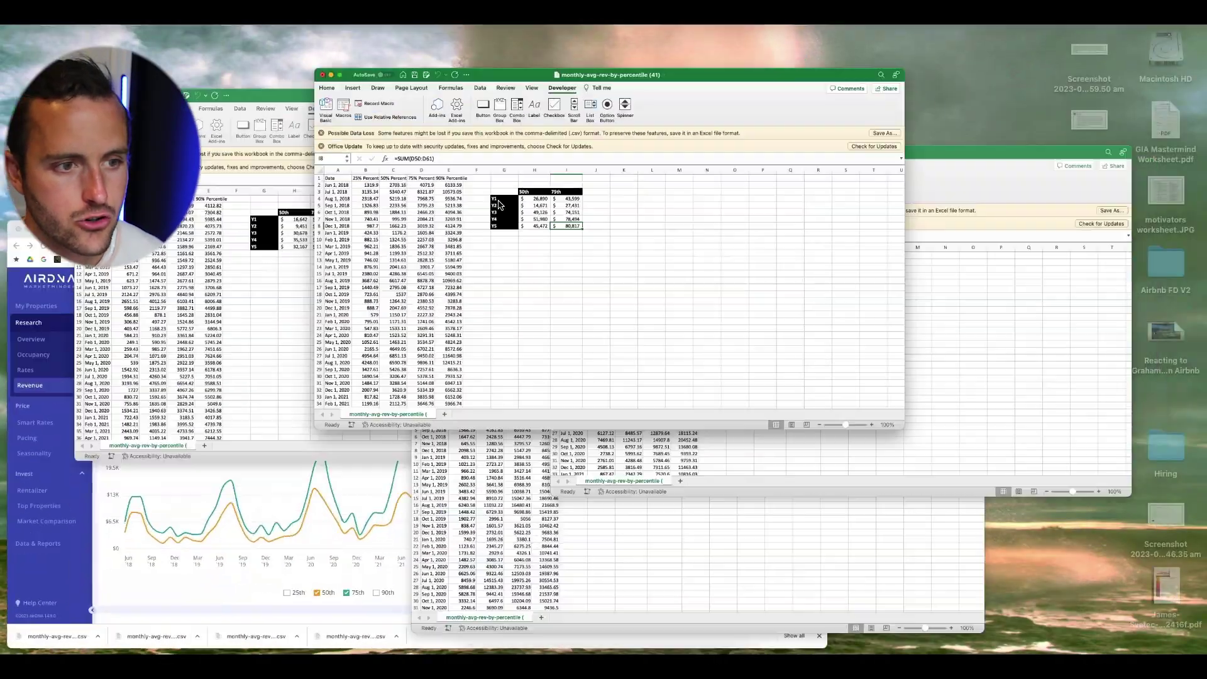
{"action": "key", "text": "ctrl+Up"}
{"action": "left_click", "coordinate": [280, 254]}
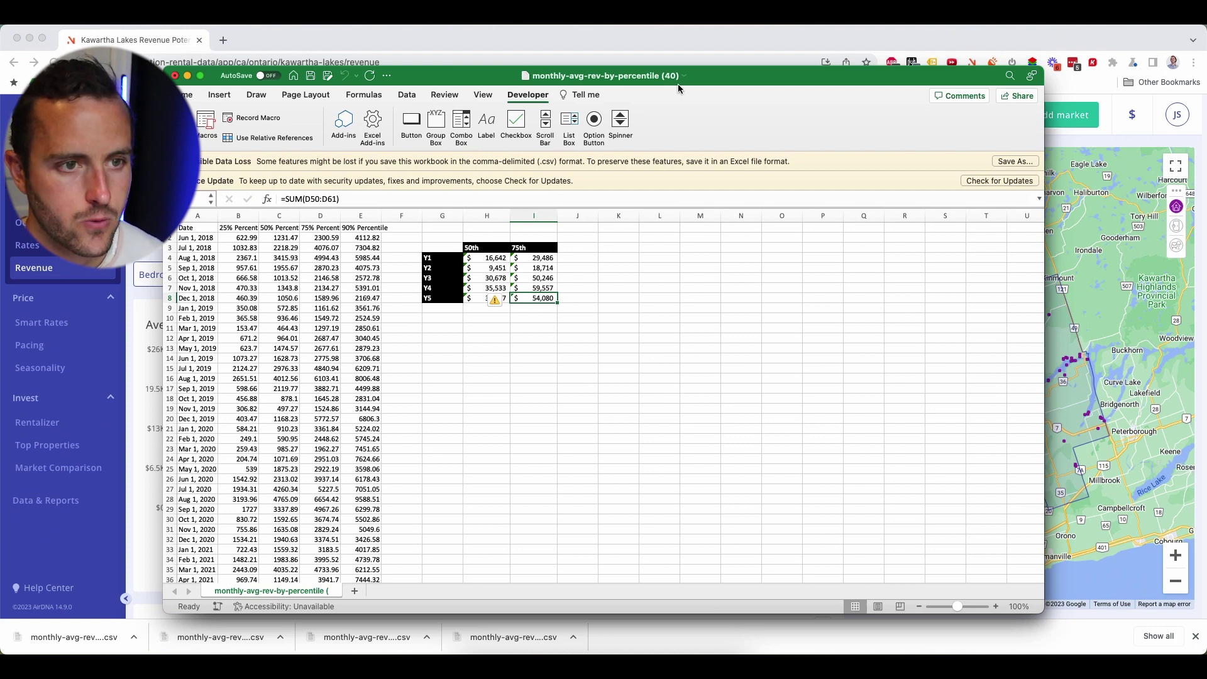
Step: Reposition the (40), (42) and (43) windows so the summaries overlap, with (43) on top
{"action": "left_click_drag", "start_coordinate": [696, 79], "coordinate": [651, 339]}
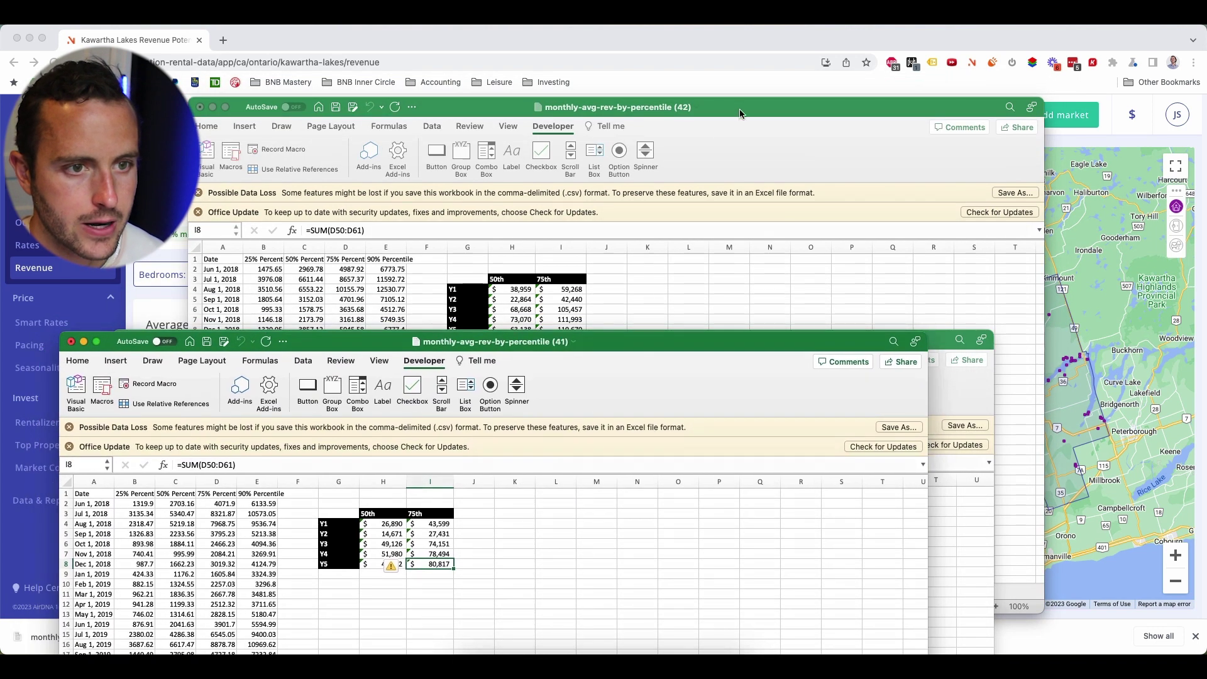
{"action": "left_click_drag", "start_coordinate": [740, 108], "coordinate": [598, 190]}
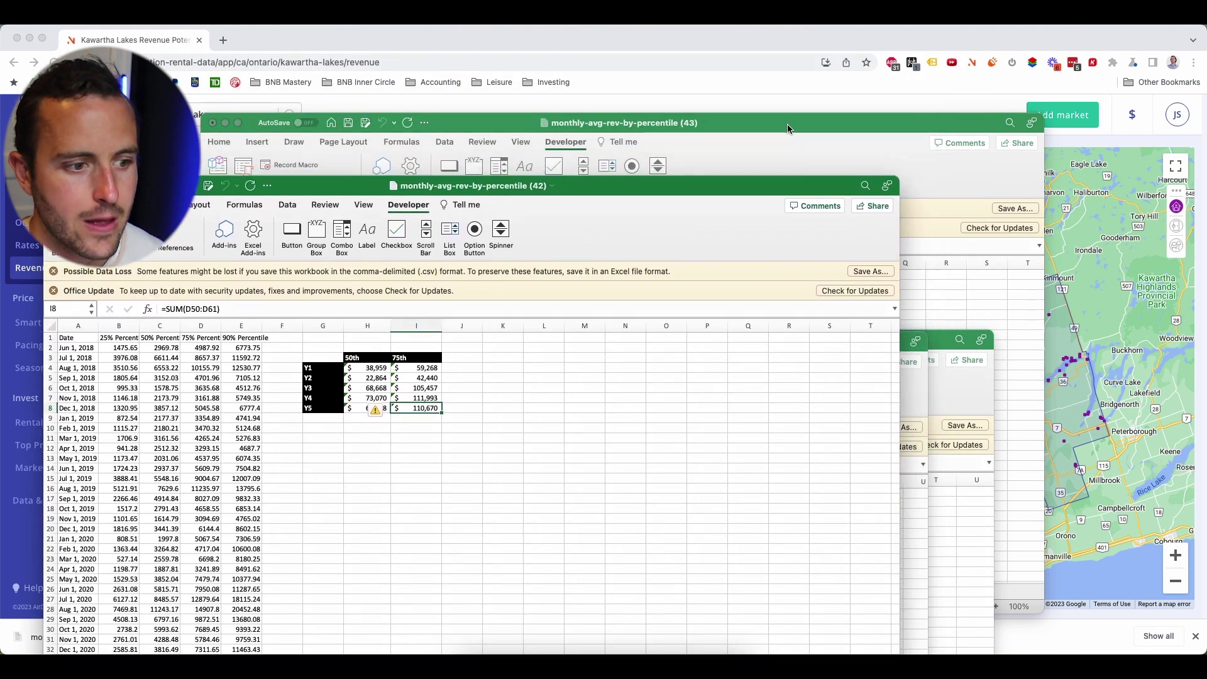
{"action": "left_click", "coordinate": [788, 128]}
{"action": "left_click_drag", "start_coordinate": [788, 129], "coordinate": [816, 48]}
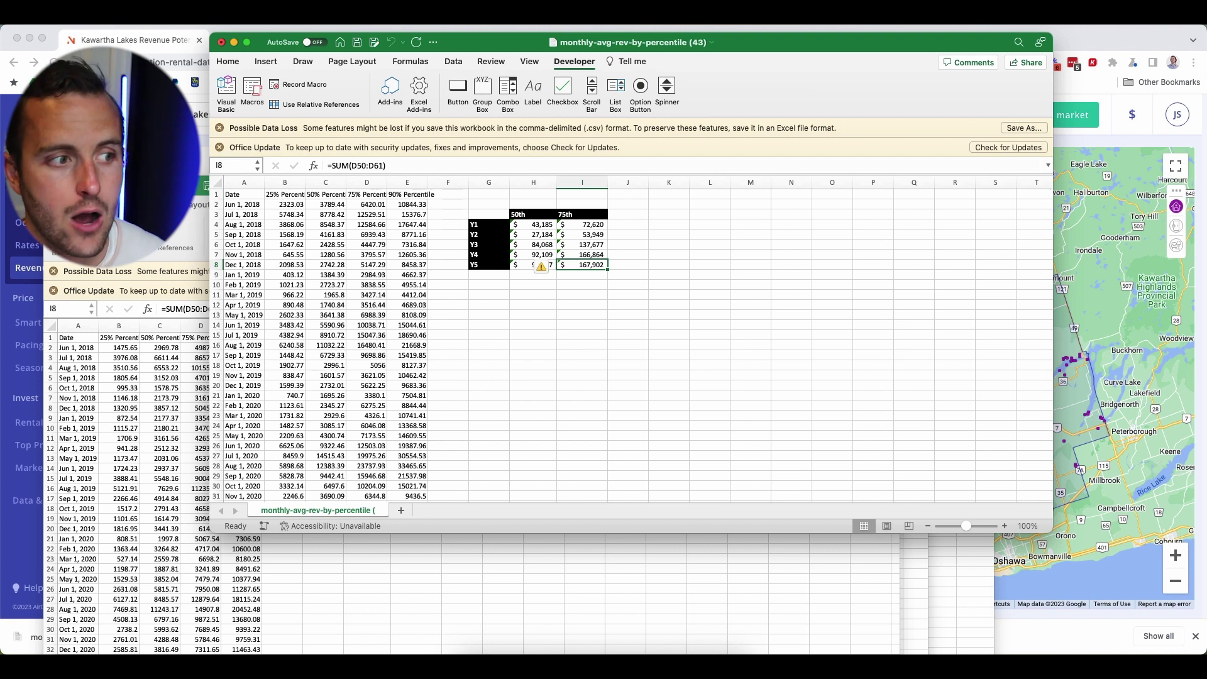
Step: Hide Excel to reveal AirDNA's 5-bedroom revenue chart with 137 active listings
{"action": "key", "text": "super+h"}
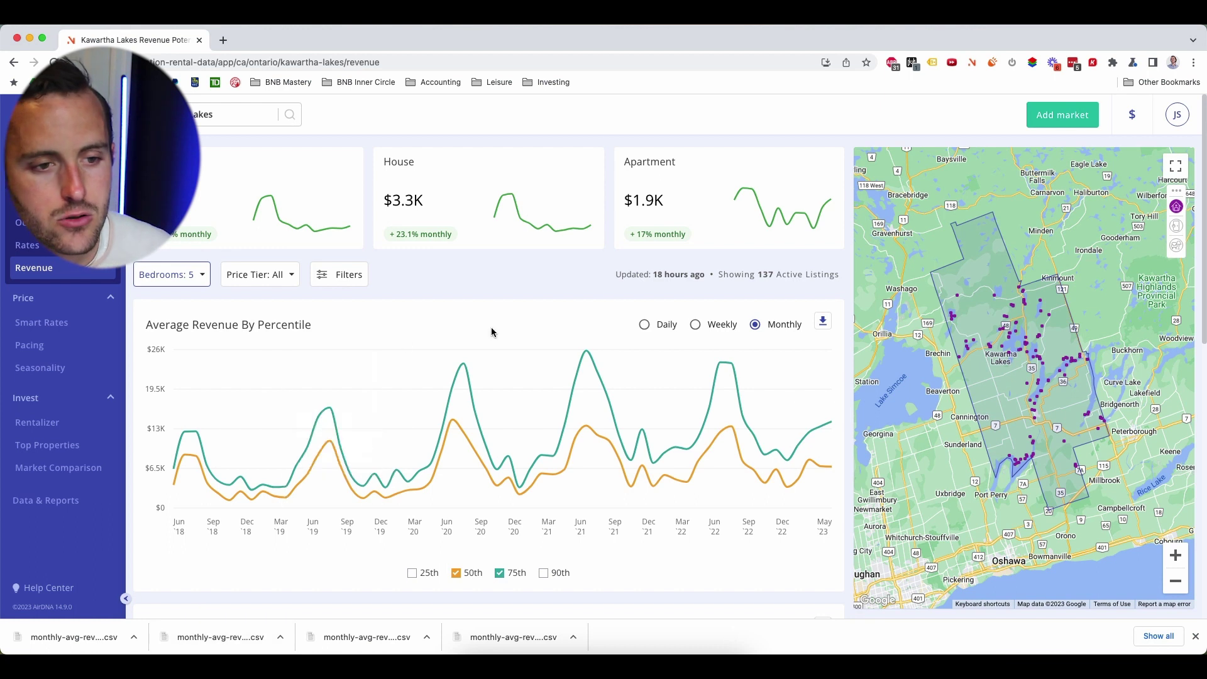
Step: Read the Sep 2019 revenue on the chart (75th $9.7K, 50th $6.7K), then return to Excel's (42) summary
{"action": "mouse_move", "coordinate": [346, 368]}
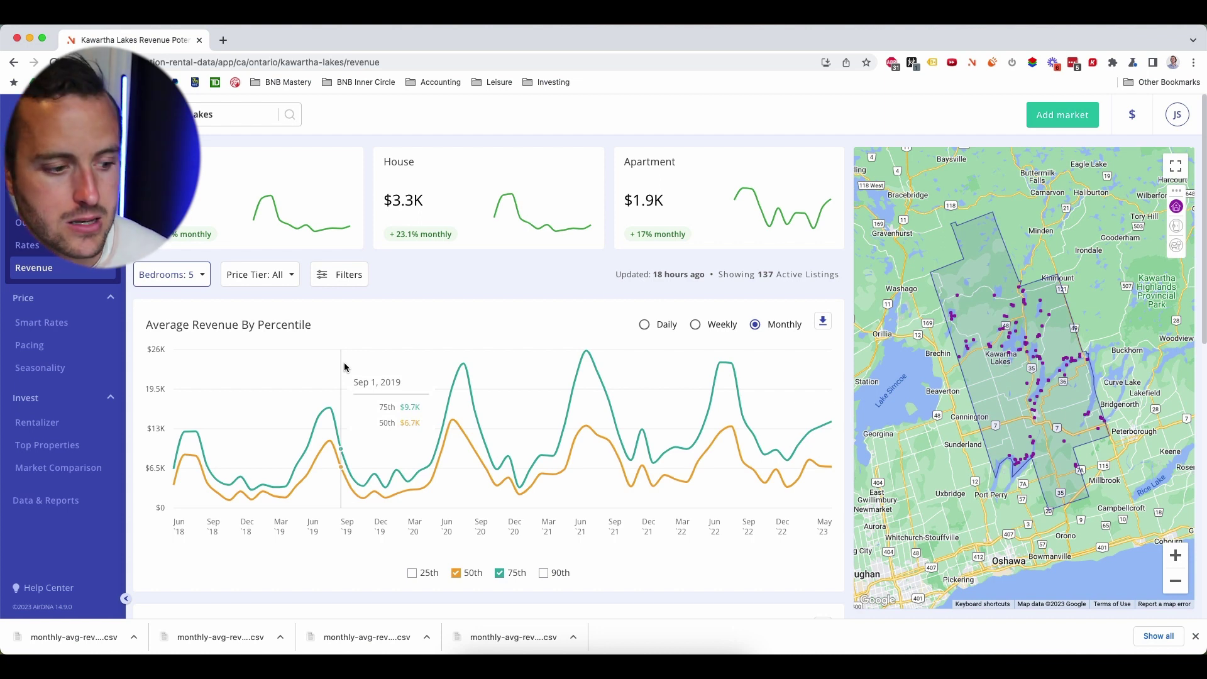
{"action": "key", "text": "super+Tab"}
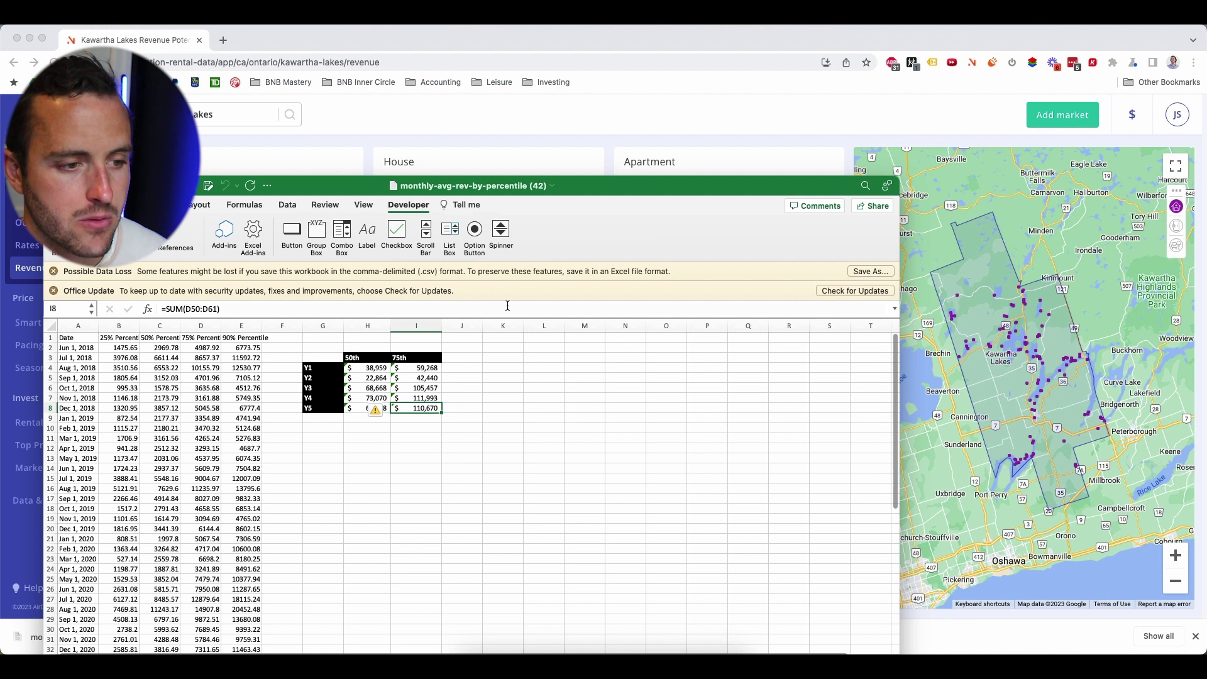
Step: Close the (42) percentile workbook without saving its changes
{"action": "key", "text": "super+w"}
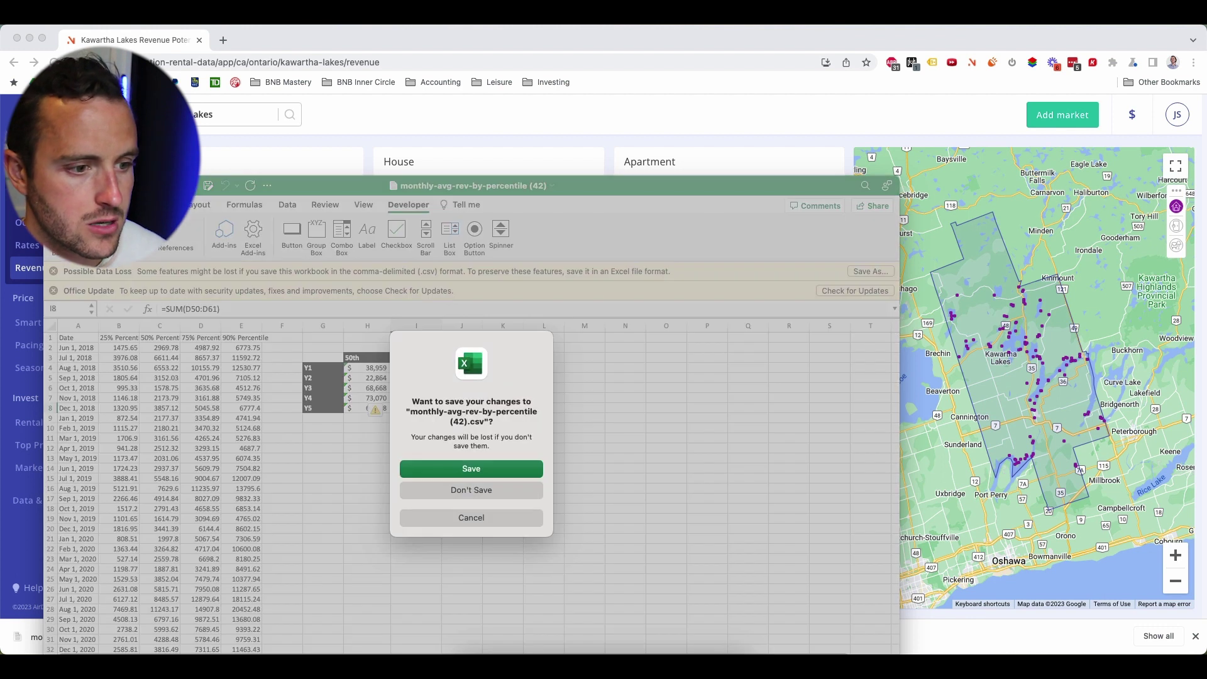
{"action": "left_click", "coordinate": [460, 494]}
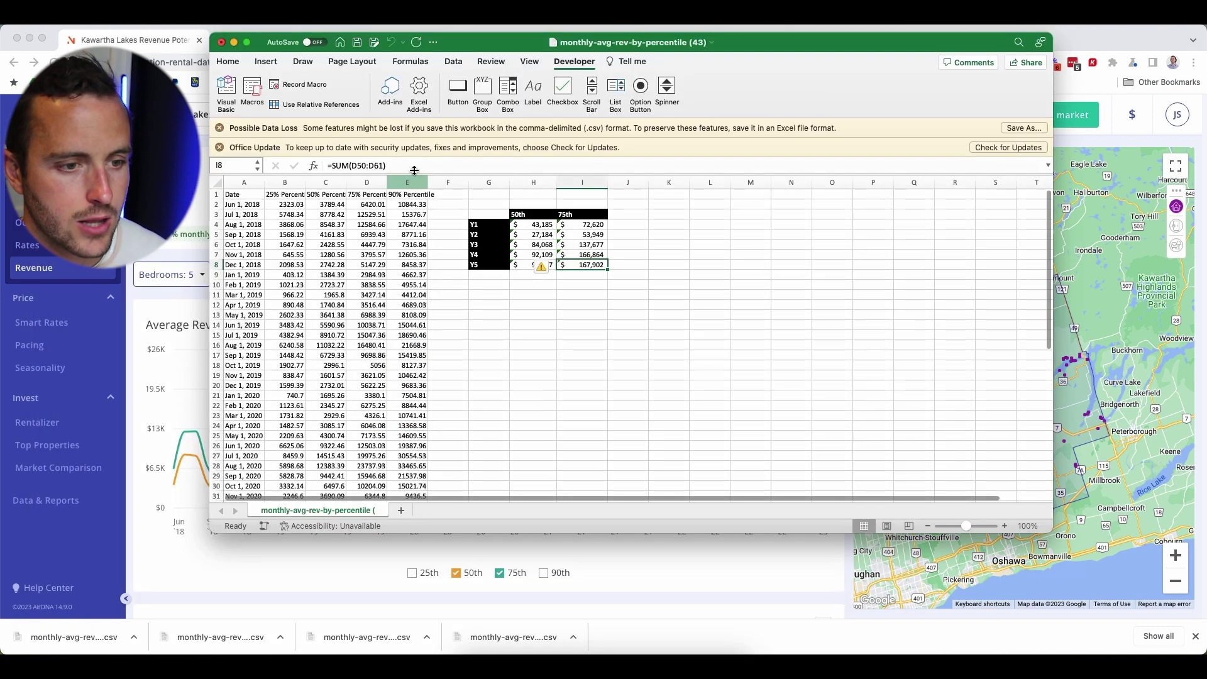
{"action": "left_click_drag", "start_coordinate": [462, 49], "coordinate": [515, 94]}
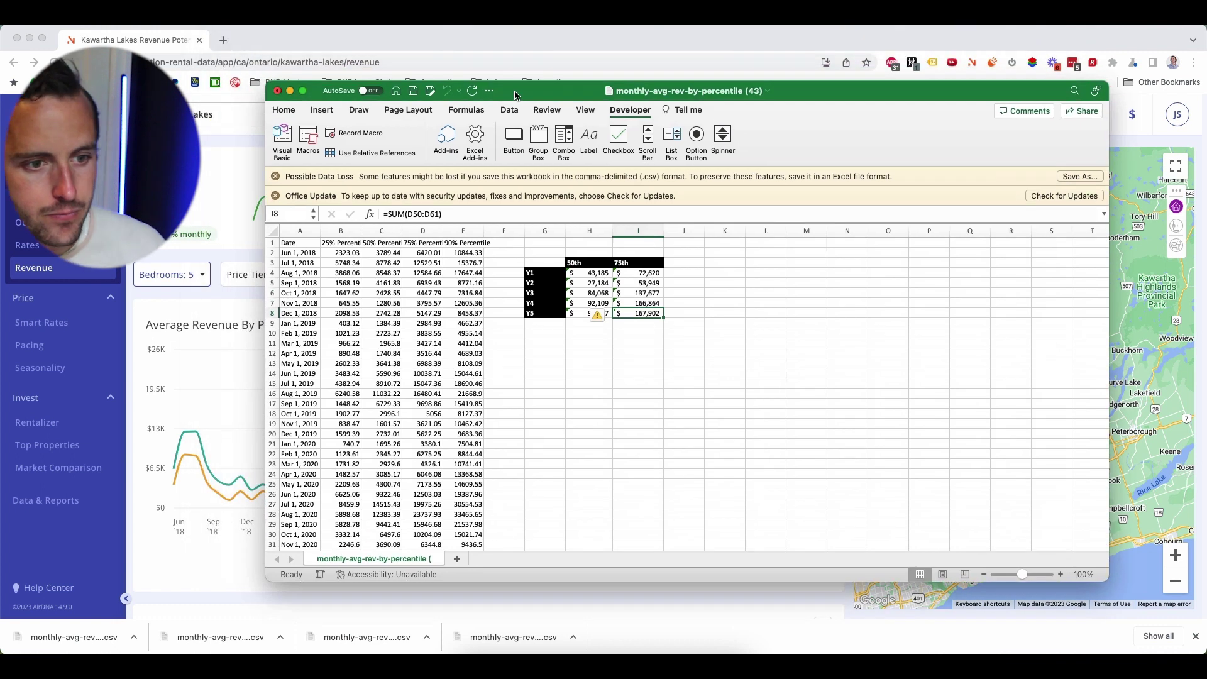
Step: Select the five 75th percentile yearly totals and confirm they sum to $599,011
{"action": "left_click", "coordinate": [646, 303]}
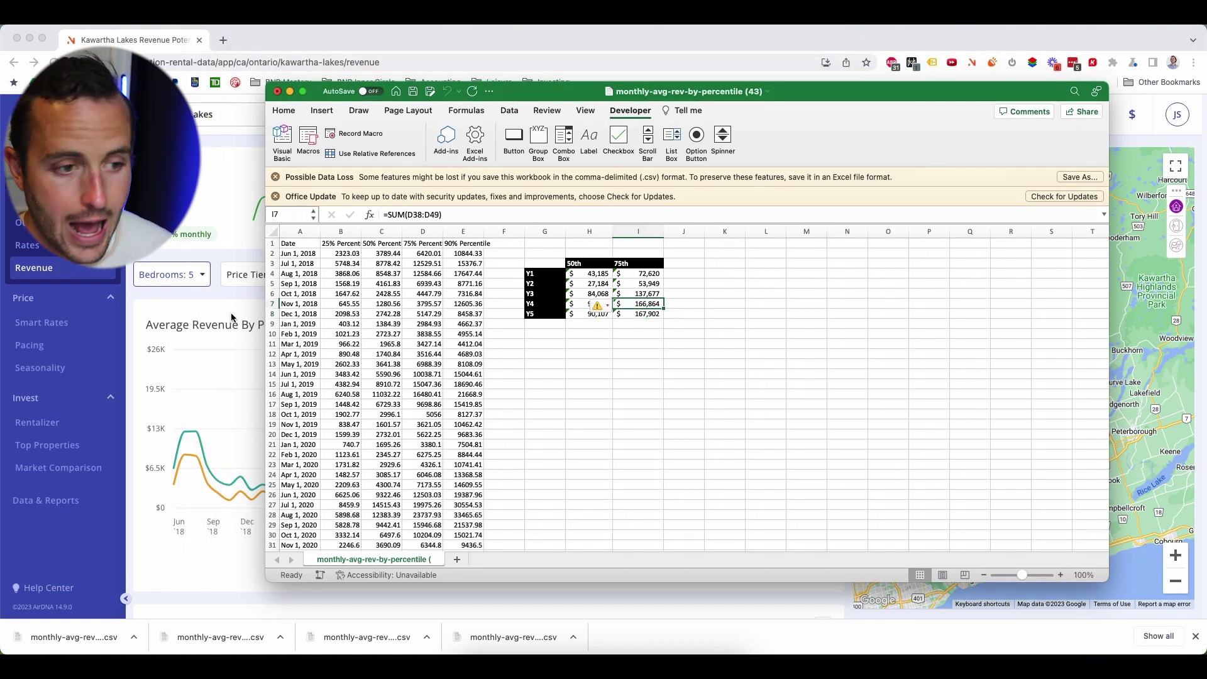
{"action": "left_click", "coordinate": [753, 353]}
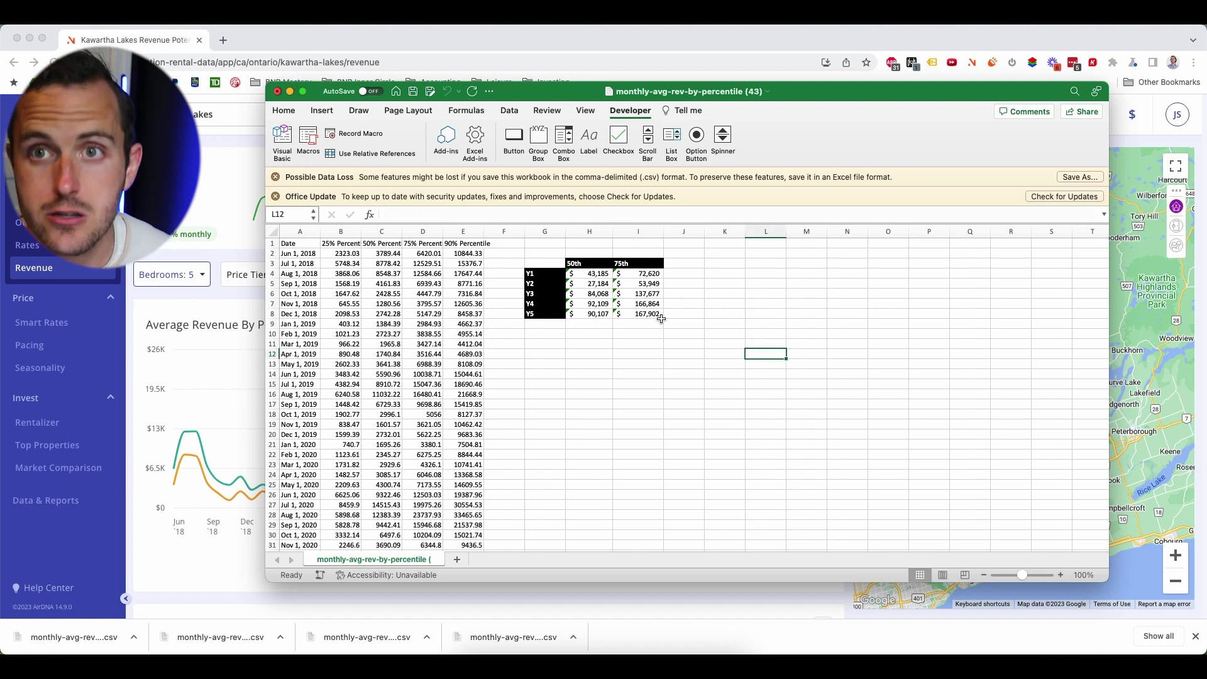
{"action": "left_click_drag", "start_coordinate": [641, 293], "coordinate": [646, 316]}
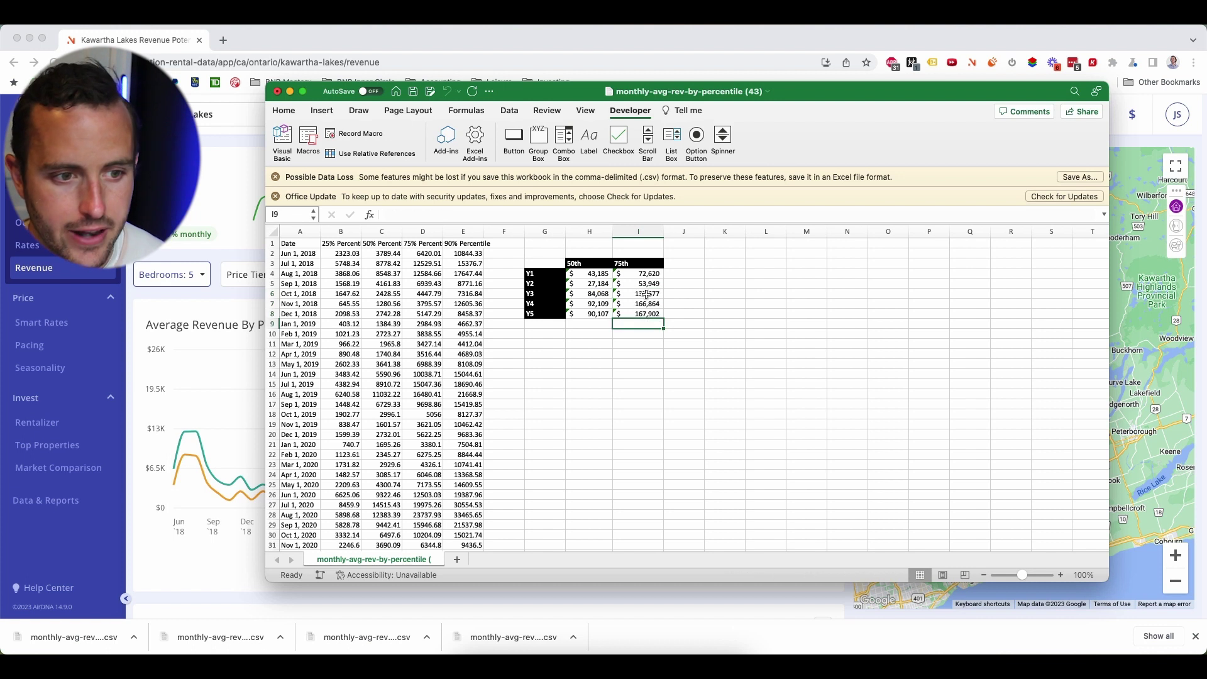
{"action": "left_click_drag", "start_coordinate": [640, 273], "coordinate": [642, 313]}
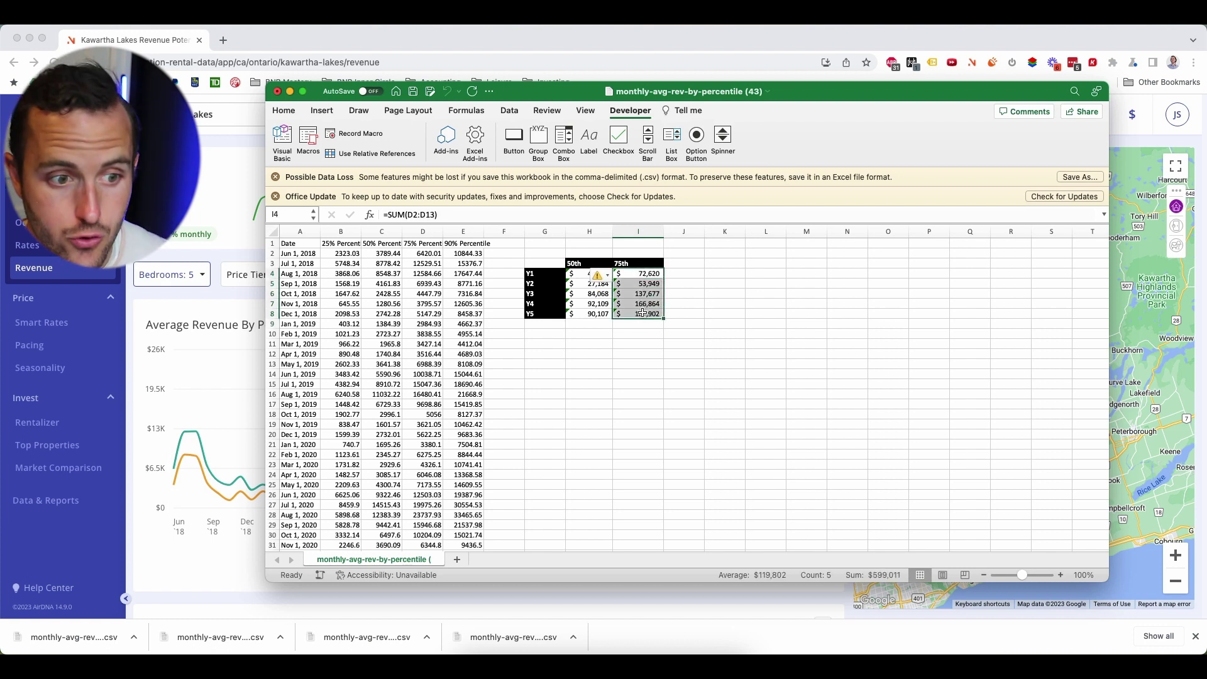
{"action": "left_click", "coordinate": [651, 324]}
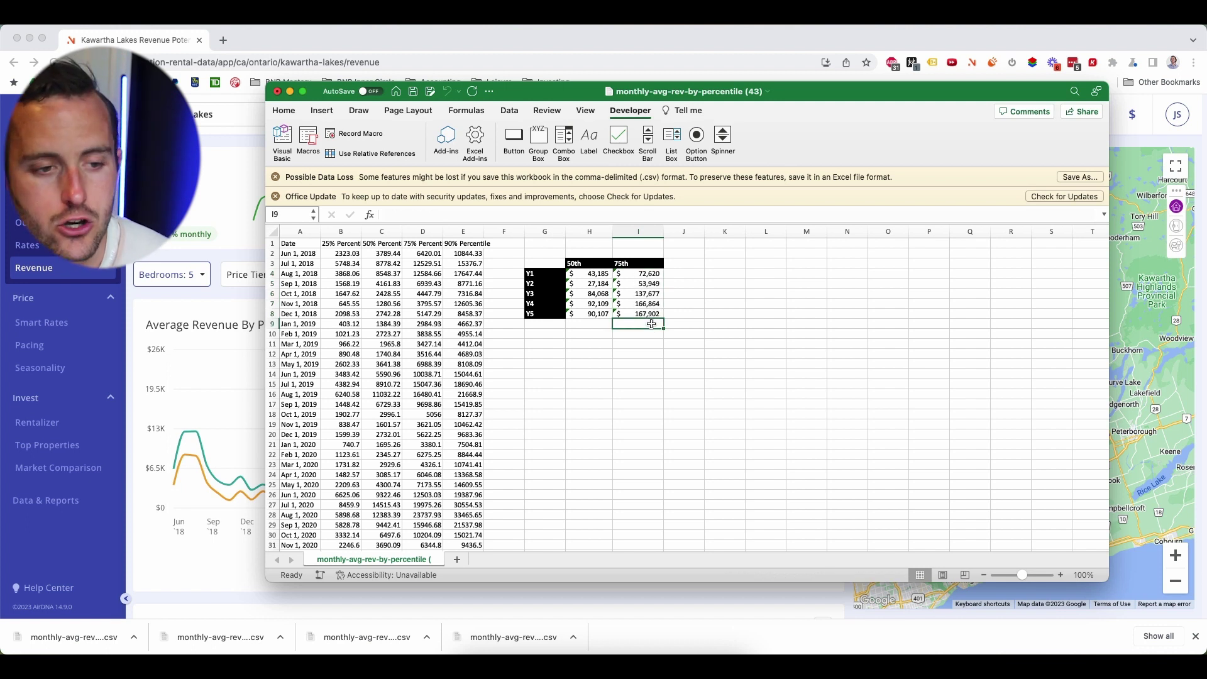
{"action": "key", "text": "Return"}
{"action": "left_click", "coordinate": [652, 324]}
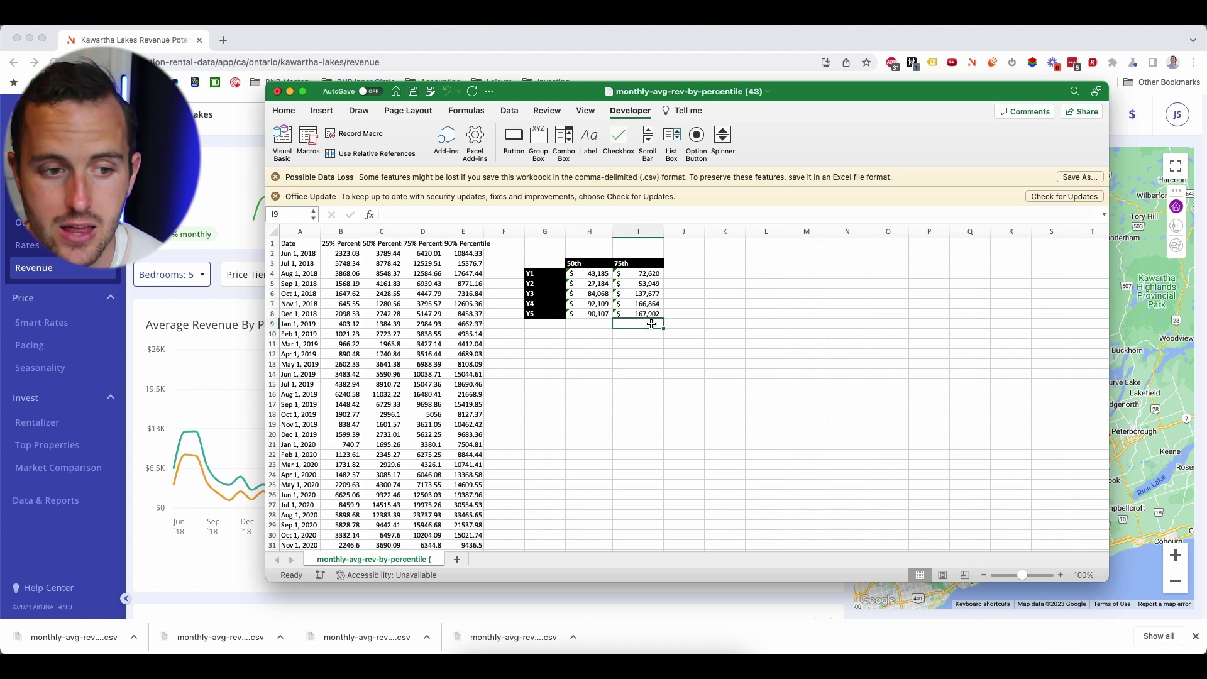
{"action": "key", "text": "Return"}
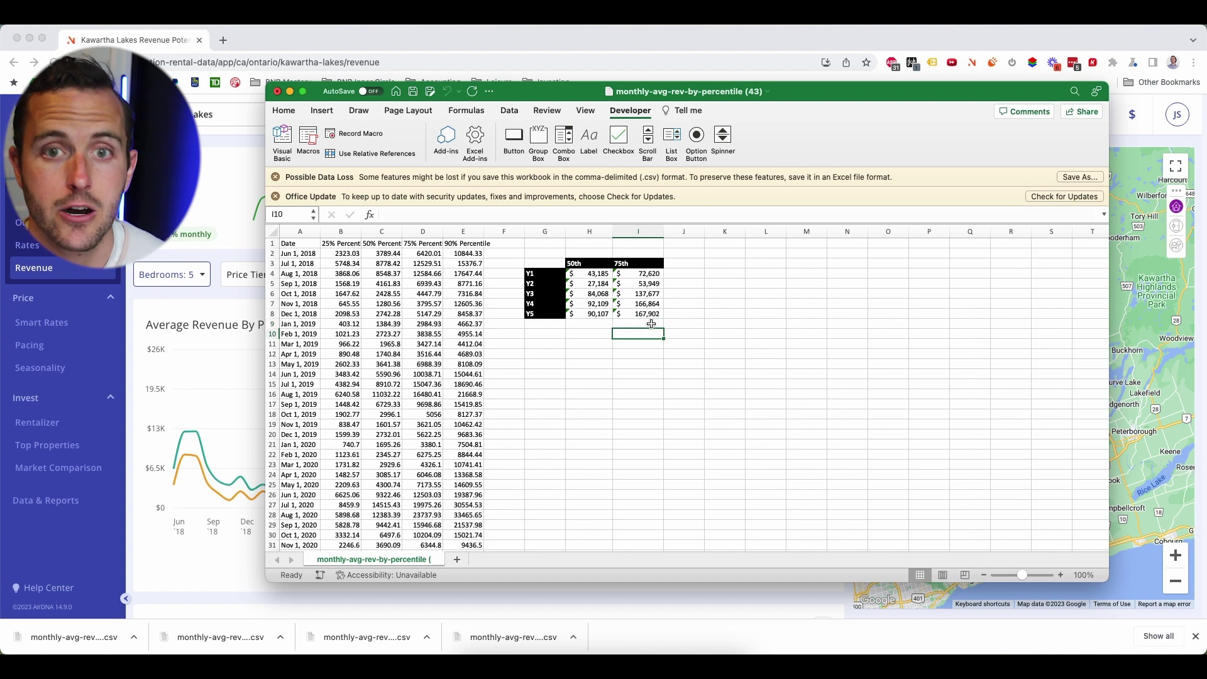
{"action": "left_click", "coordinate": [652, 324]}
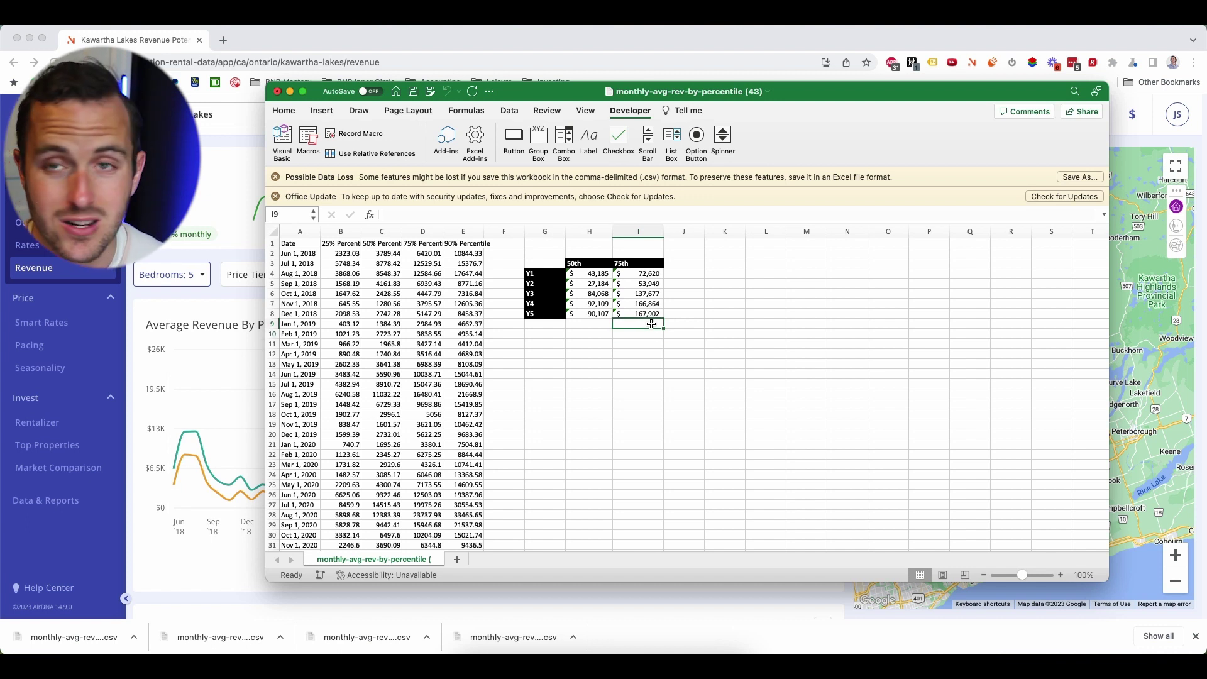
Step: Inspect the SUM formulas behind the Y3 and Y4 50th percentile totals
{"action": "key", "text": "Up"}
{"action": "key", "text": "Up"}
{"action": "key", "text": "Up"}
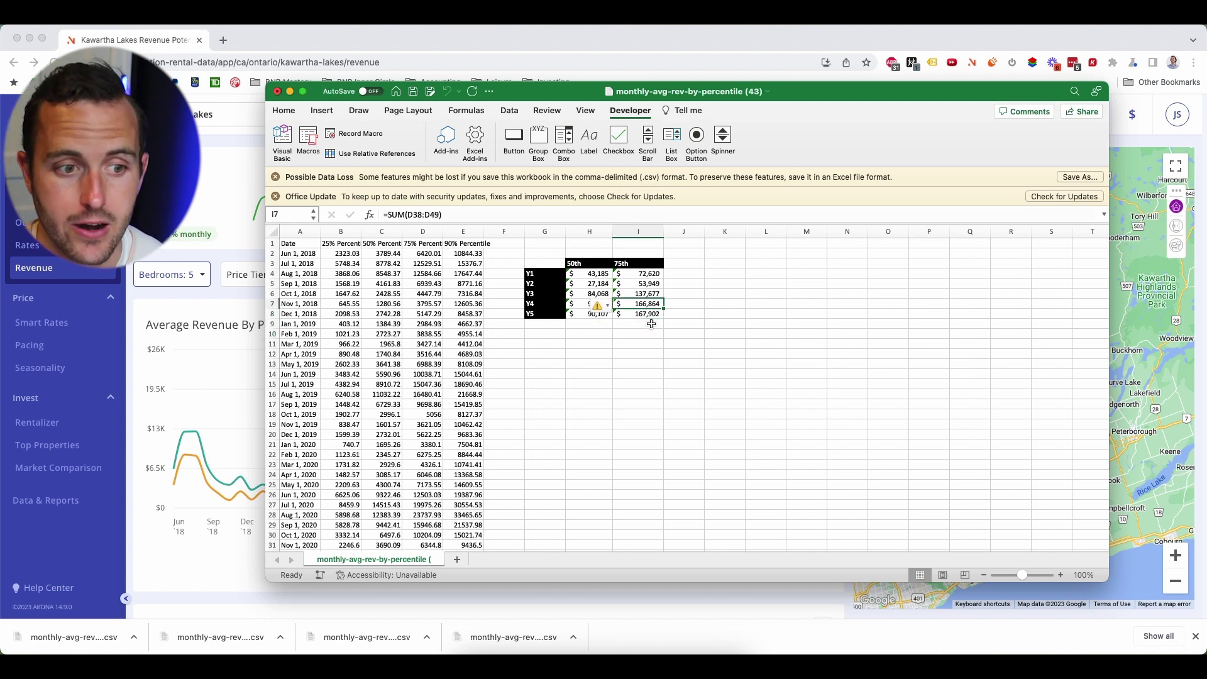
{"action": "key", "text": "Left"}
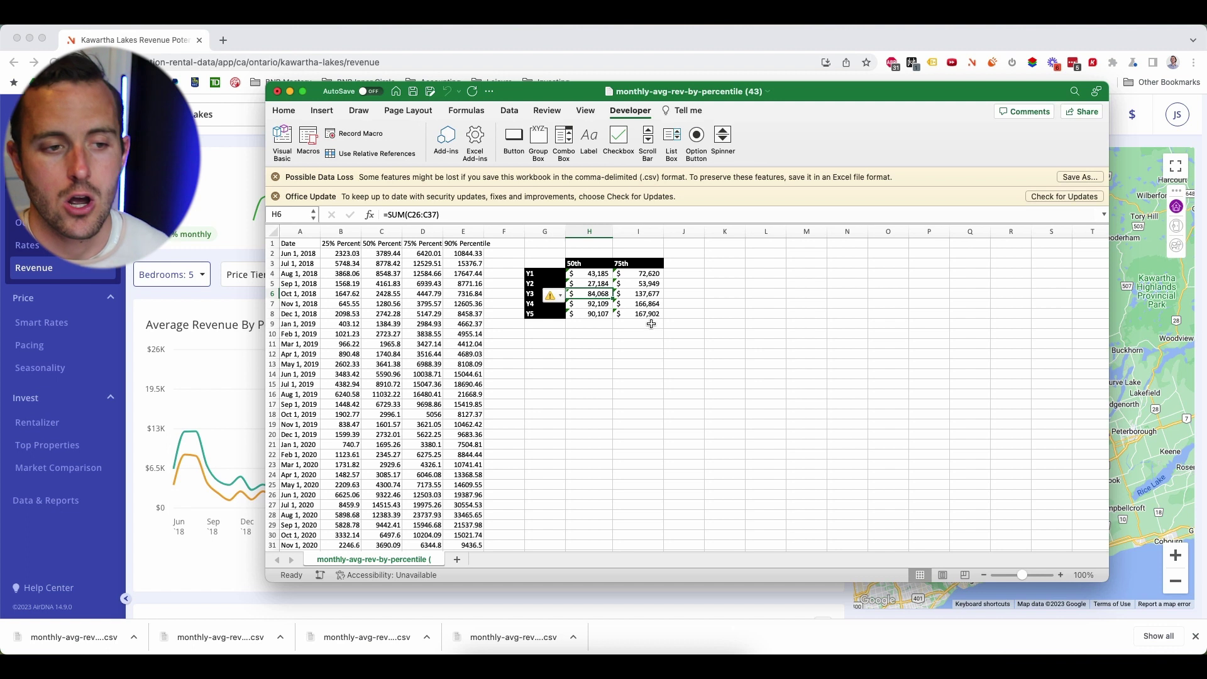
{"action": "key", "text": "Down"}
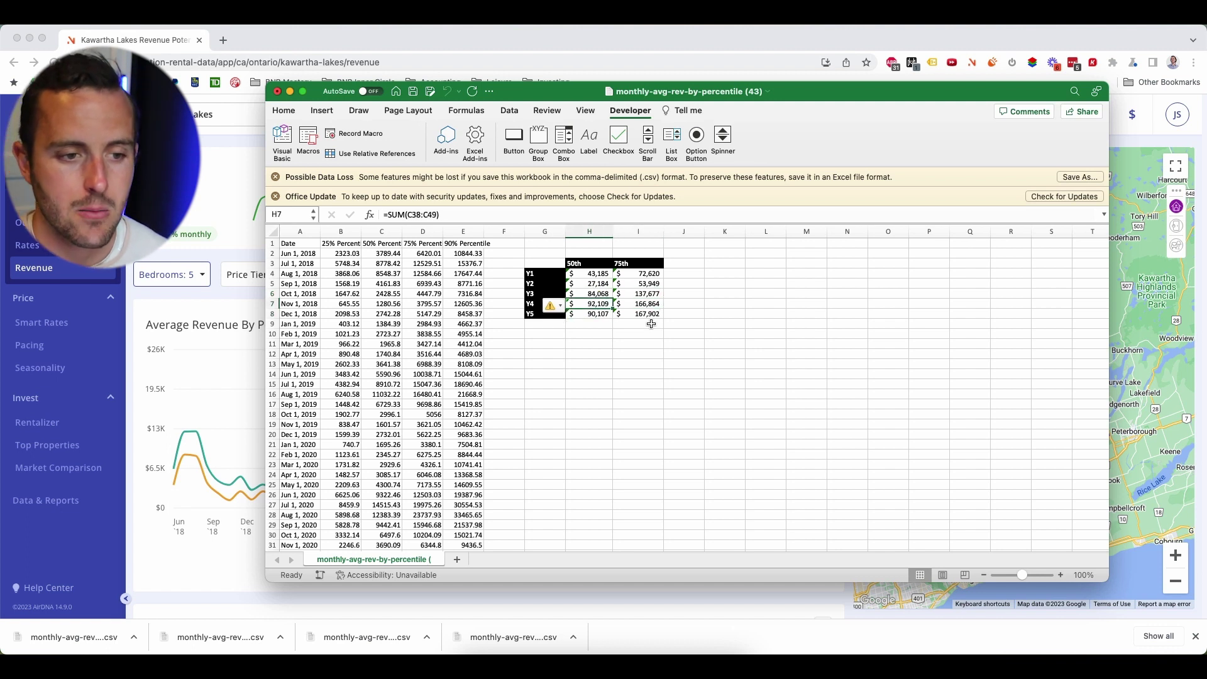
{"action": "key", "text": "Right"}
{"action": "key", "text": "Right"}
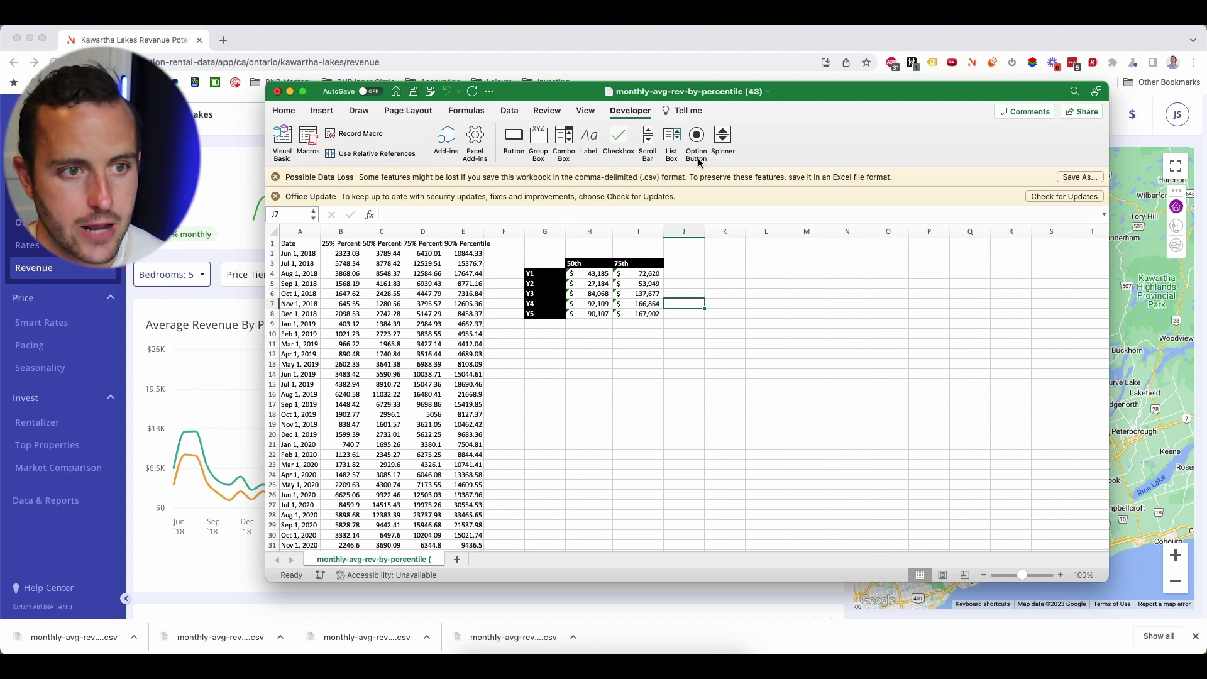
{"action": "left_click_drag", "start_coordinate": [821, 95], "coordinate": [555, 35]}
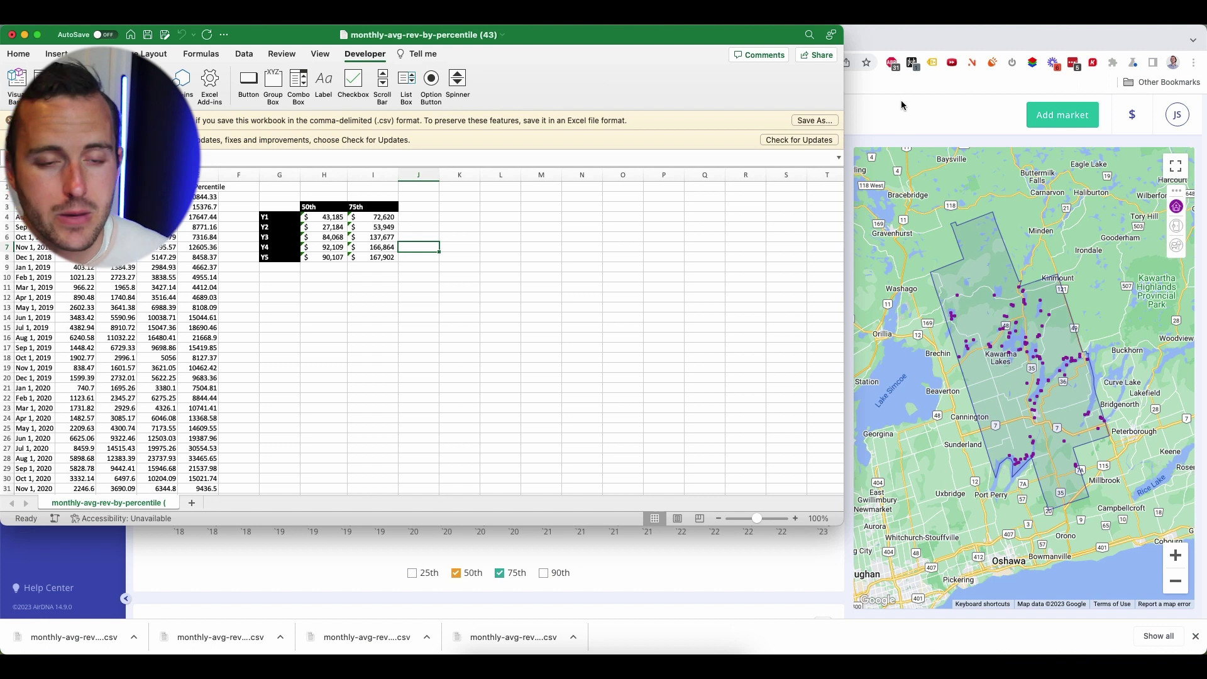
Step: Return to the AirDNA revenue map and show the Private Sandy Beach Waterfront Cottage's $274K revenue popup
{"action": "left_click", "coordinate": [902, 105]}
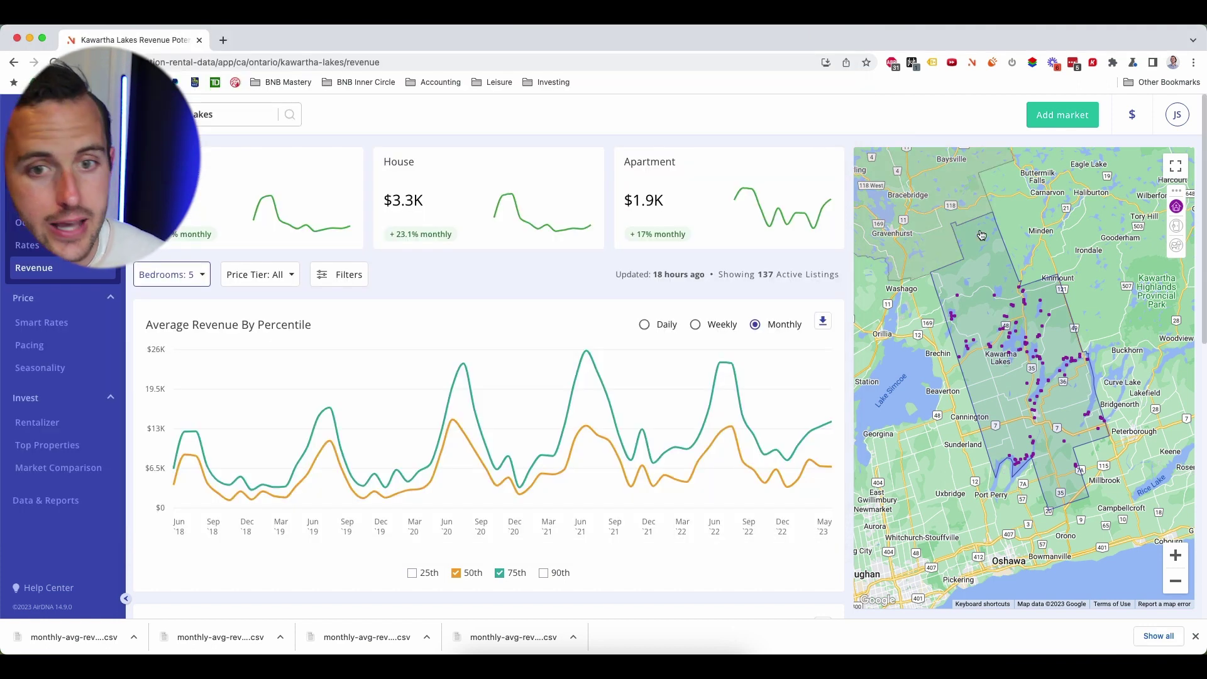
{"action": "mouse_move", "coordinate": [1171, 214]}
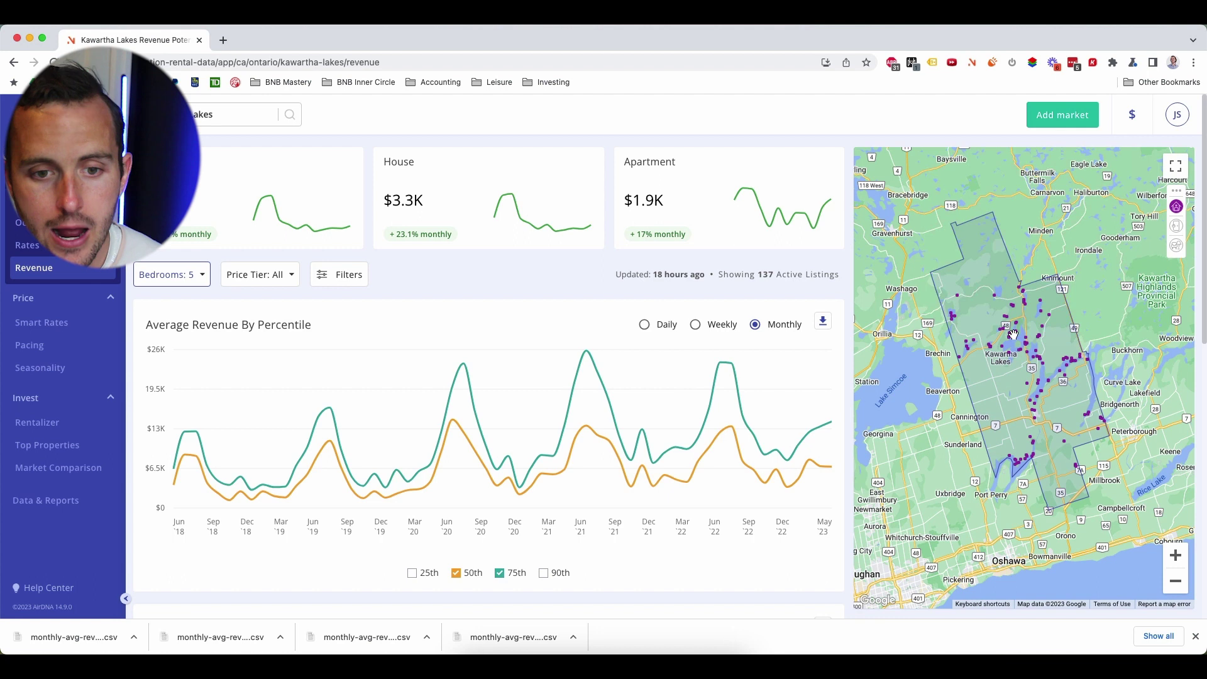
{"action": "mouse_move", "coordinate": [1014, 308]}
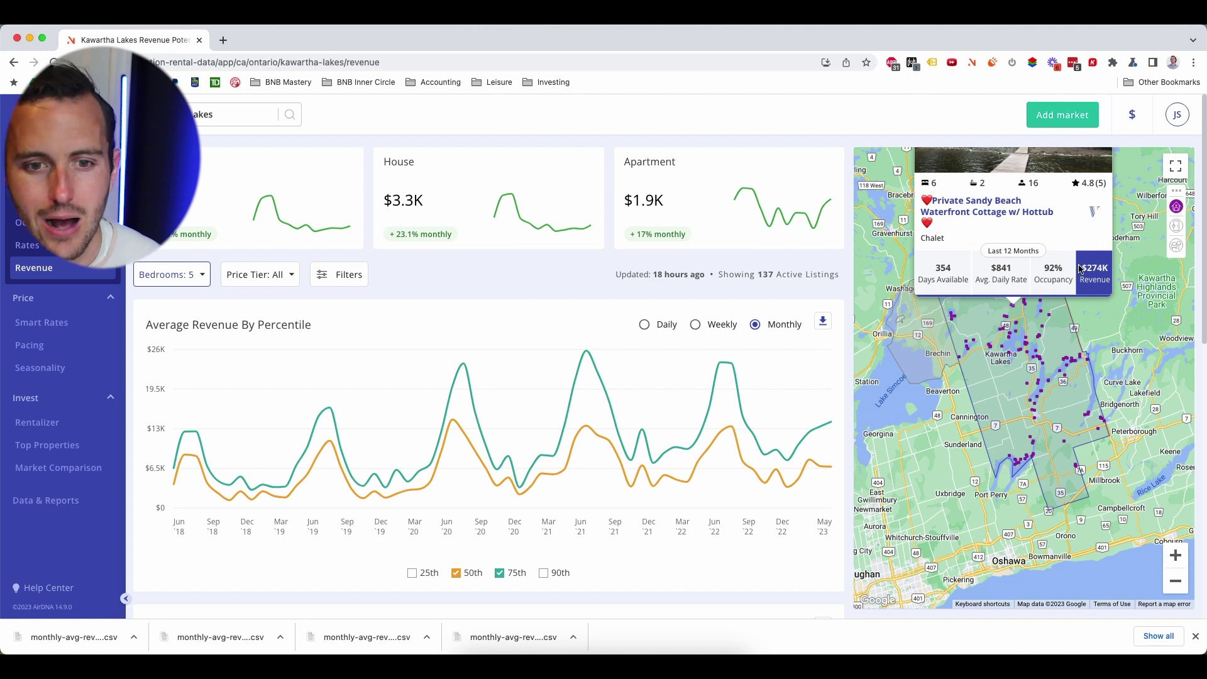
Step: Open the Private Sandy Beach listing in its own tab, then pin the Balsam Lake-West Bay Cottage details
{"action": "left_click", "coordinate": [985, 212]}
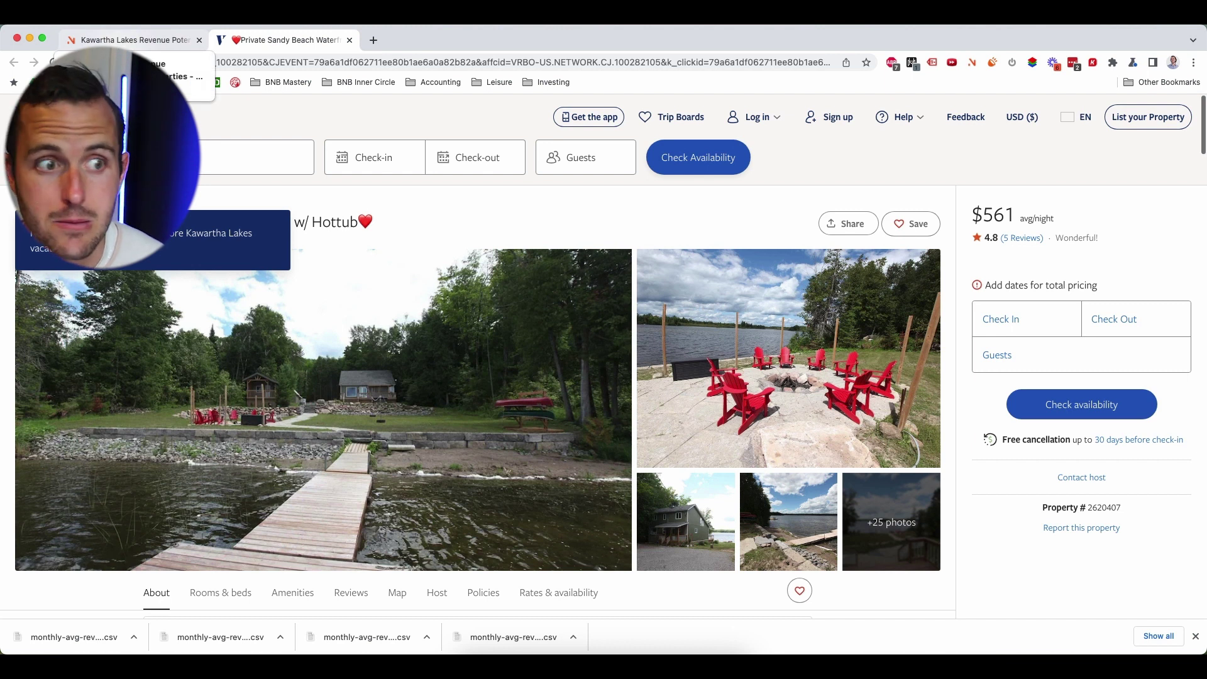
{"action": "left_click", "coordinate": [134, 39]}
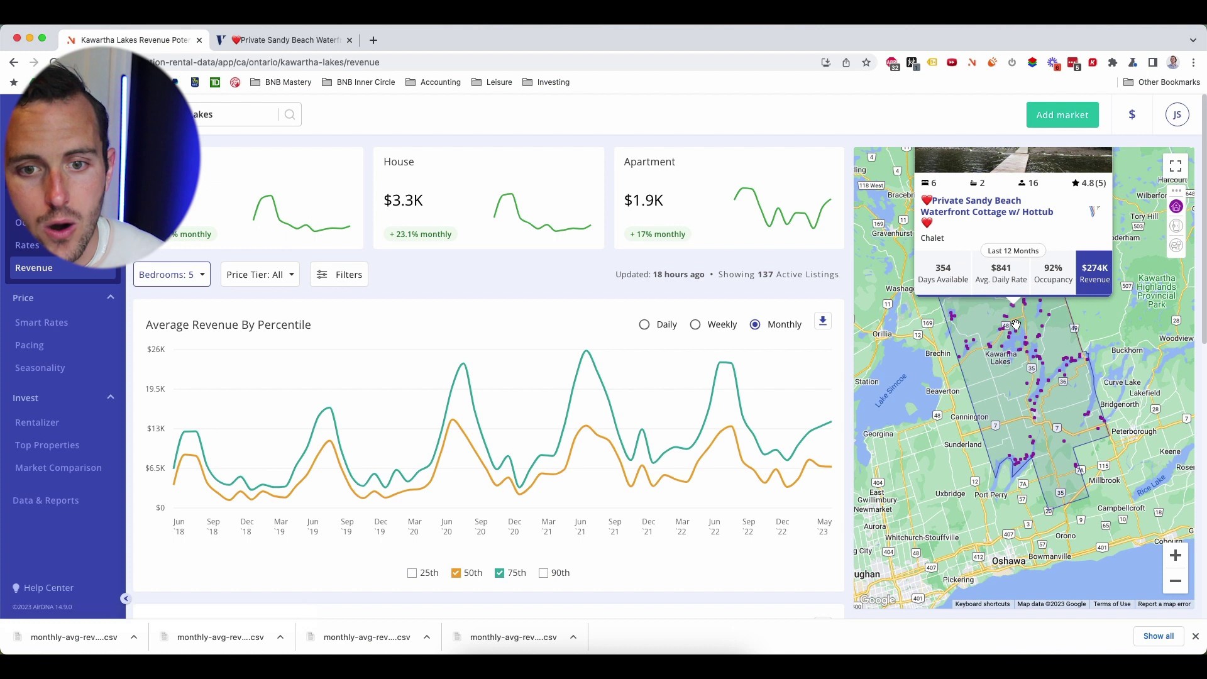
{"action": "left_click", "coordinate": [1009, 356]}
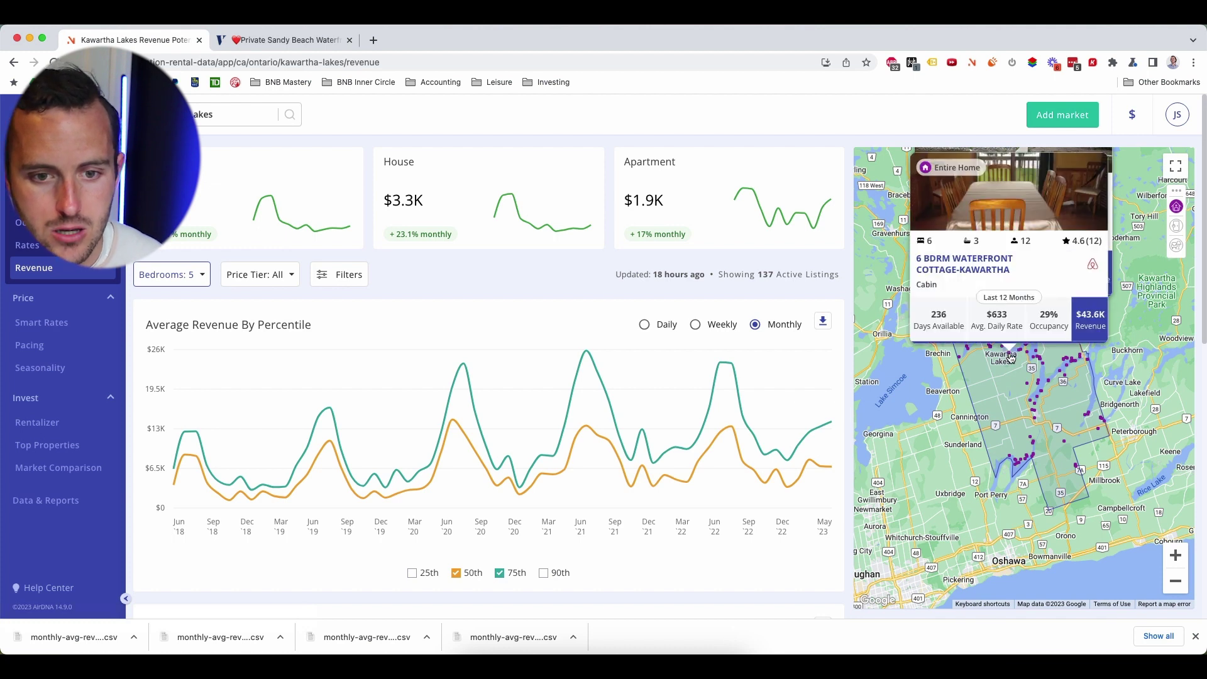
{"action": "mouse_move", "coordinate": [1005, 350]}
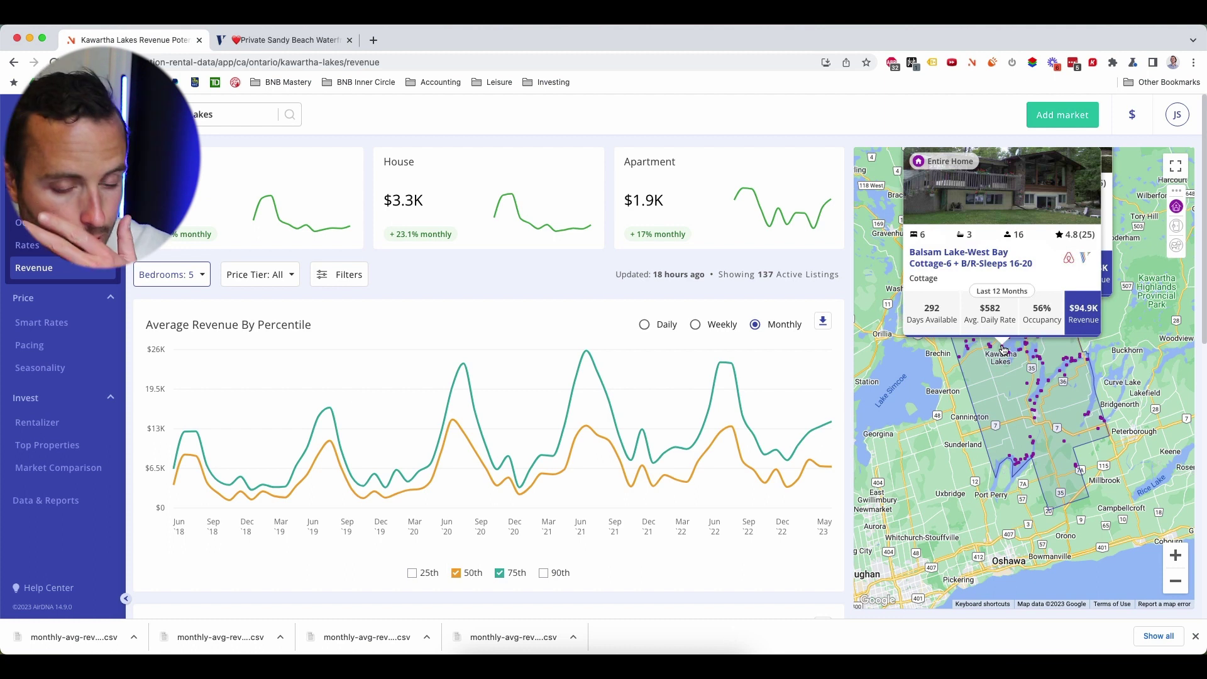
{"action": "left_click", "coordinate": [1004, 351]}
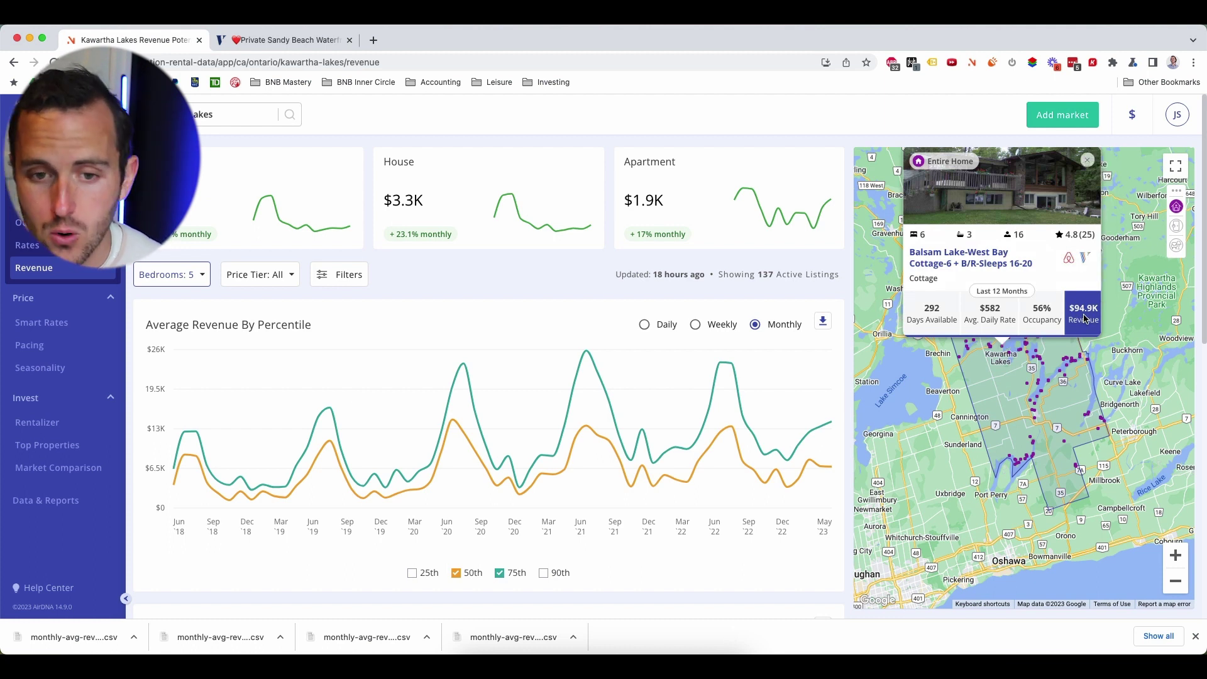
Step: Open the Balsam Lake cottage's Airbnb listing, review both listing tabs, and return to the dashboard
{"action": "left_click", "coordinate": [976, 263]}
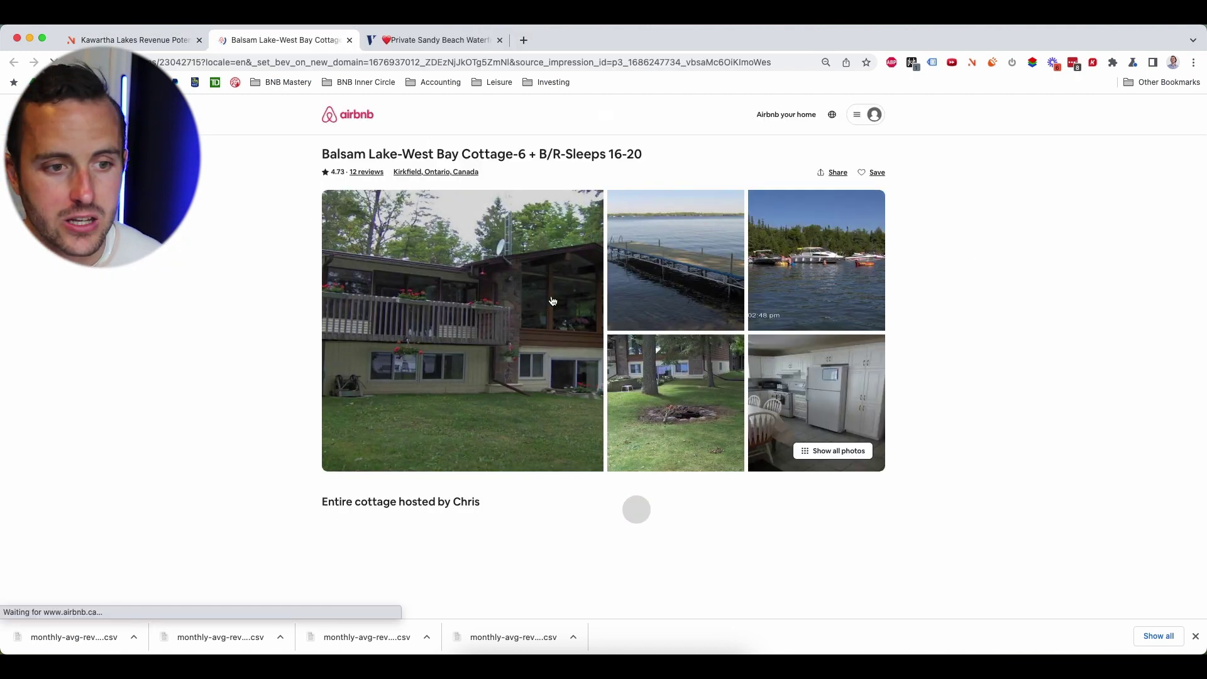
{"action": "left_click", "coordinate": [440, 40]}
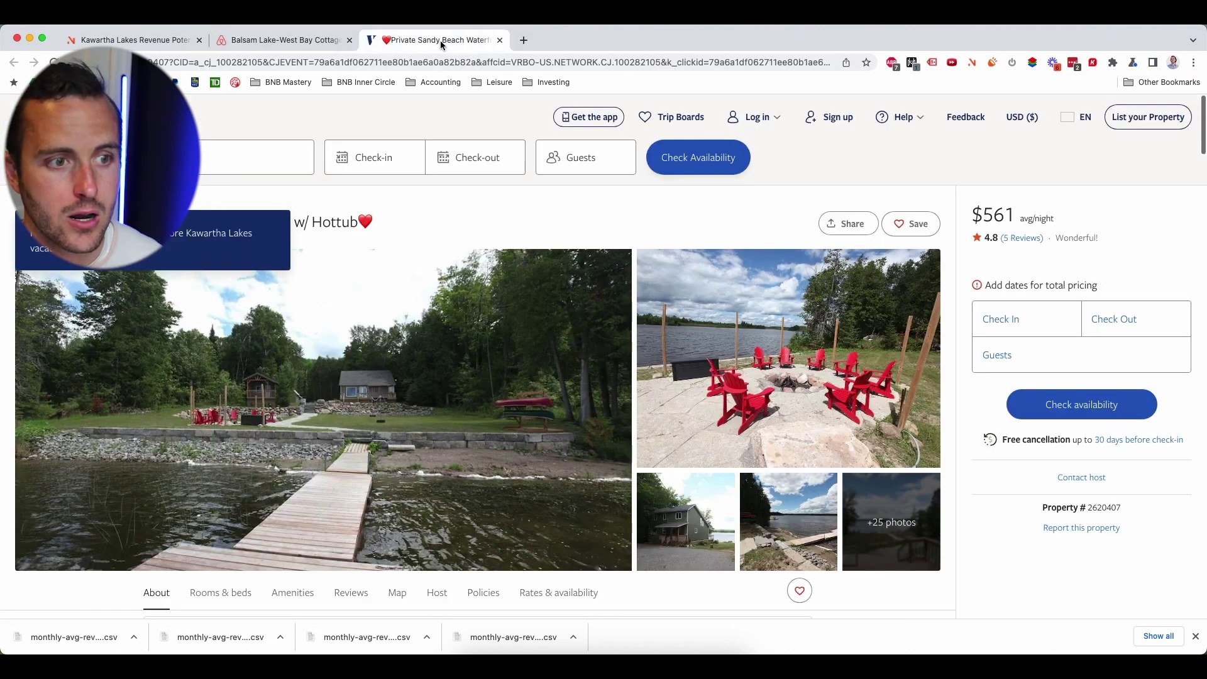
{"action": "left_click", "coordinate": [319, 41]}
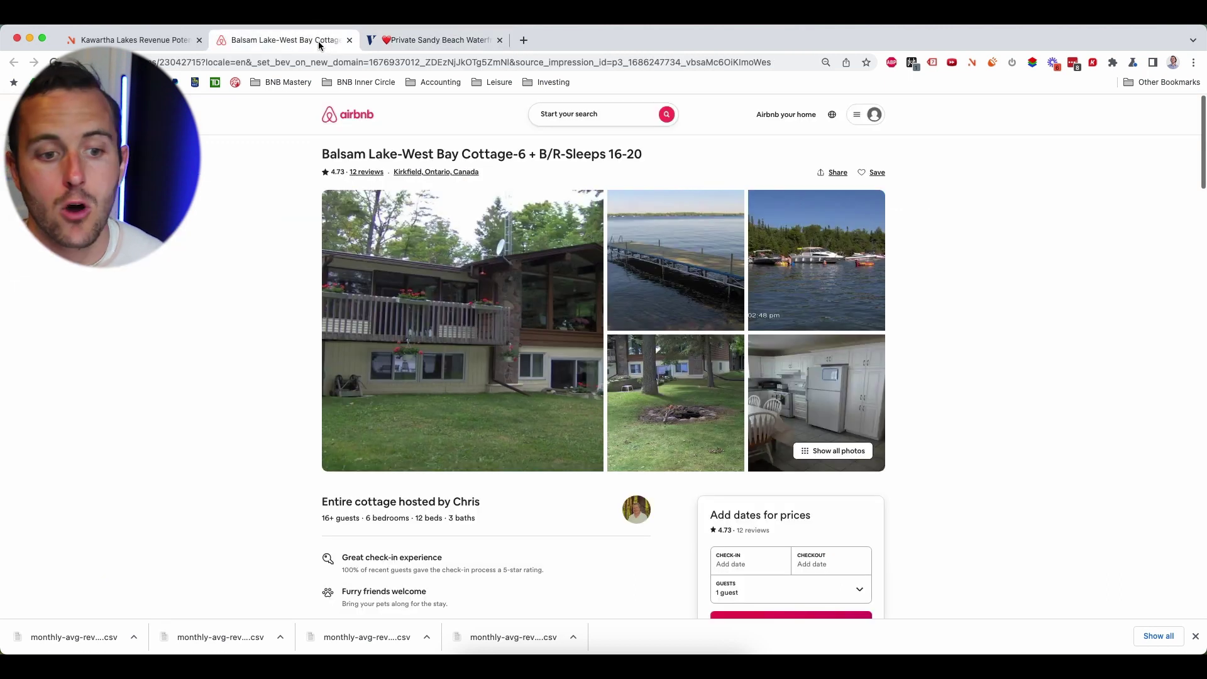
{"action": "left_click", "coordinate": [162, 43]}
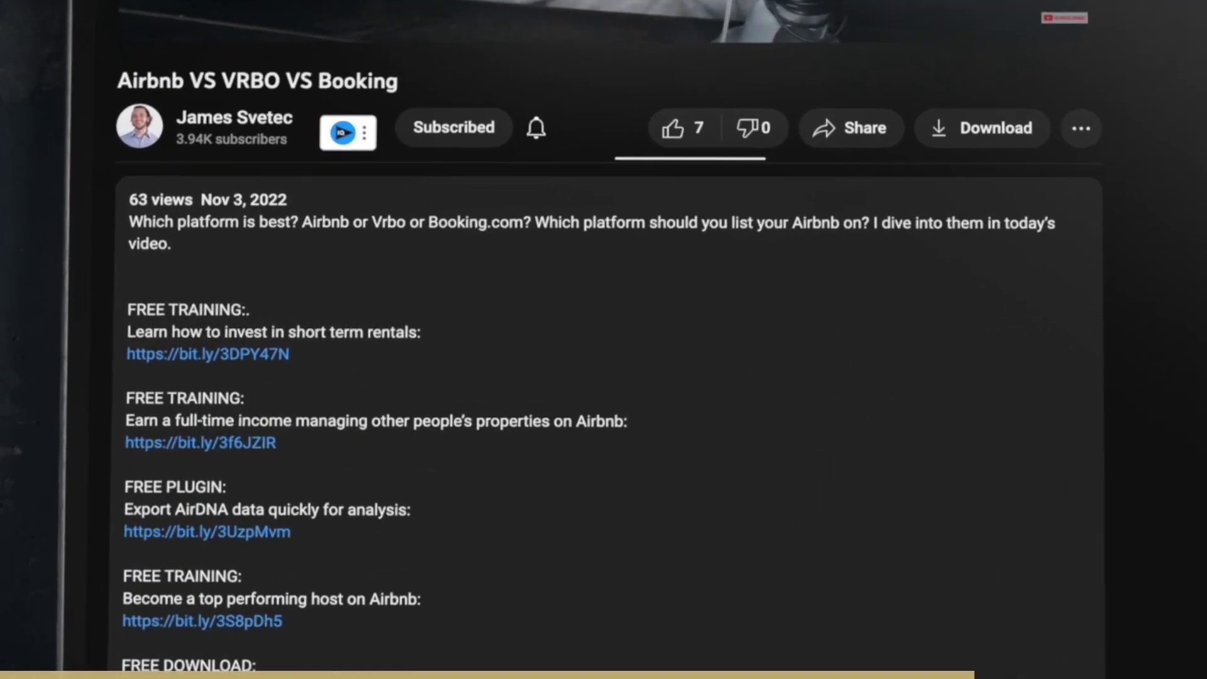
Step: Open the short-term rental investing training link and close the Balsam Lake listing tab
{"action": "left_click", "coordinate": [208, 362]}
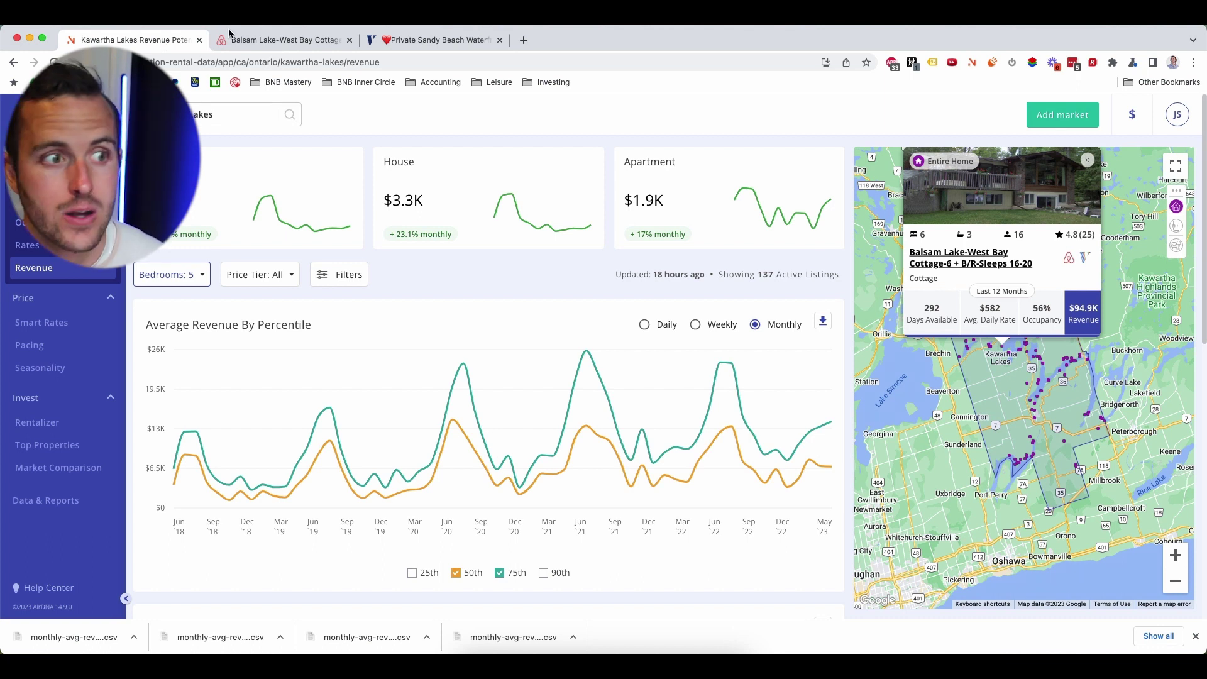
{"action": "left_click", "coordinate": [350, 40]}
{"action": "left_click", "coordinate": [350, 40]}
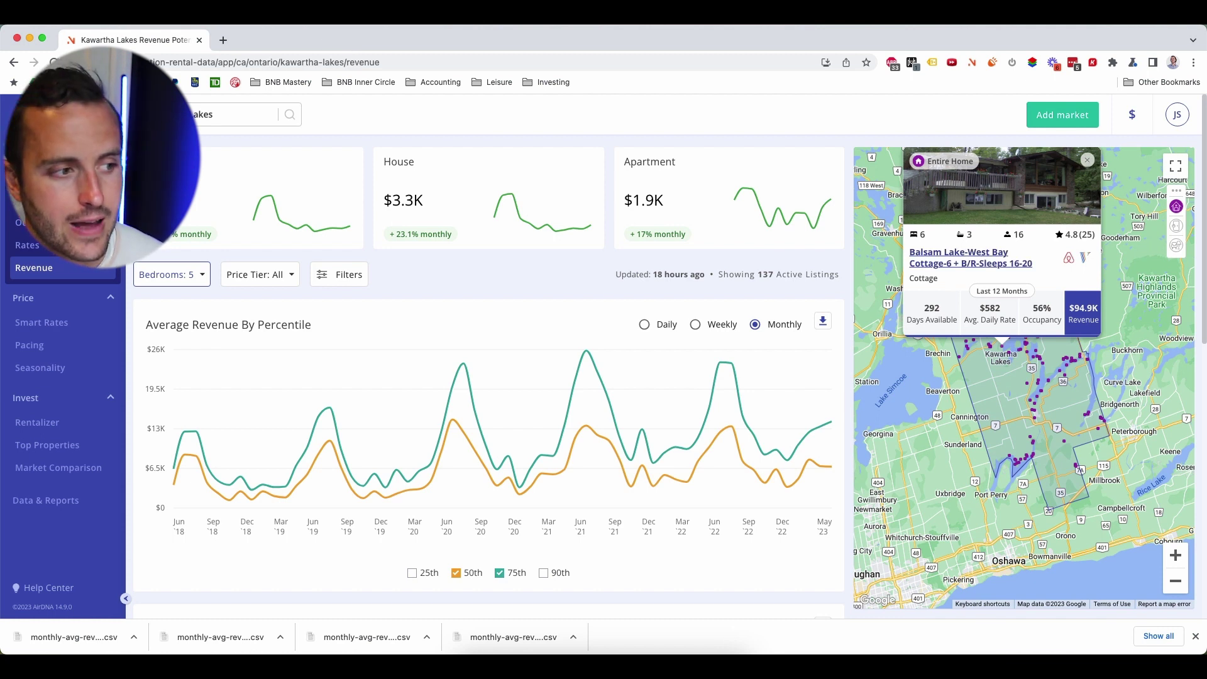
{"action": "left_click", "coordinate": [28, 223]}
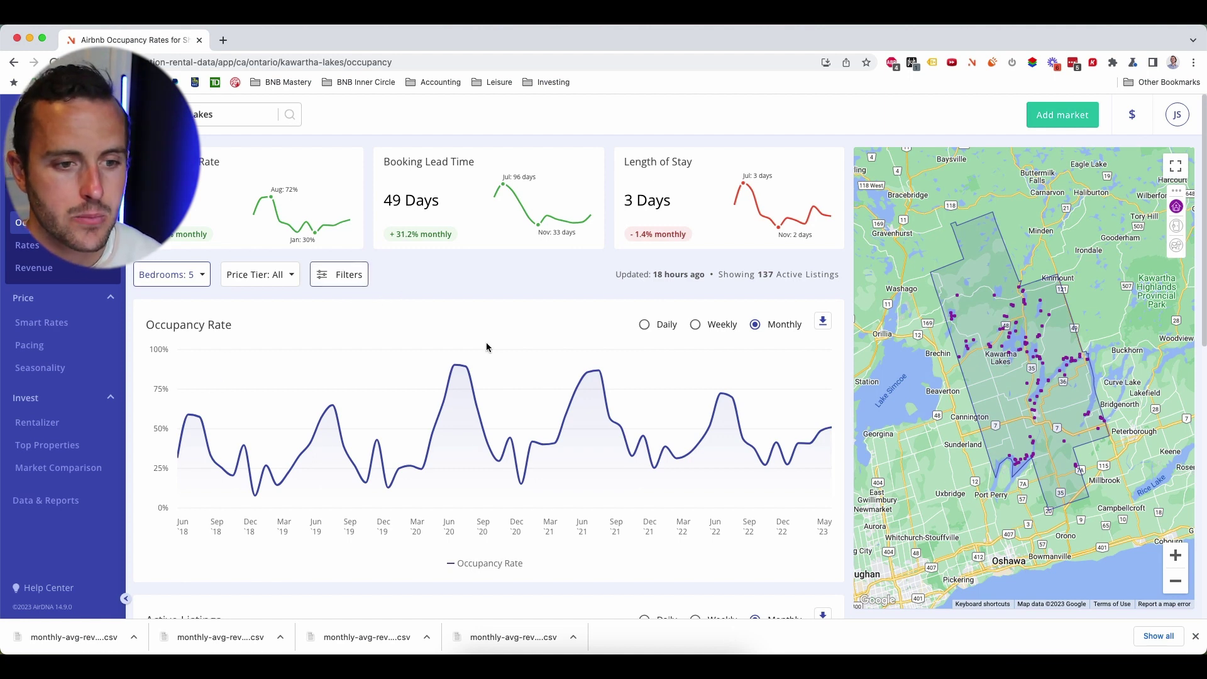
Step: Review the 5-bedroom occupancy rate chart peaks with the downloads bar dismissed
{"action": "mouse_move", "coordinate": [654, 427]}
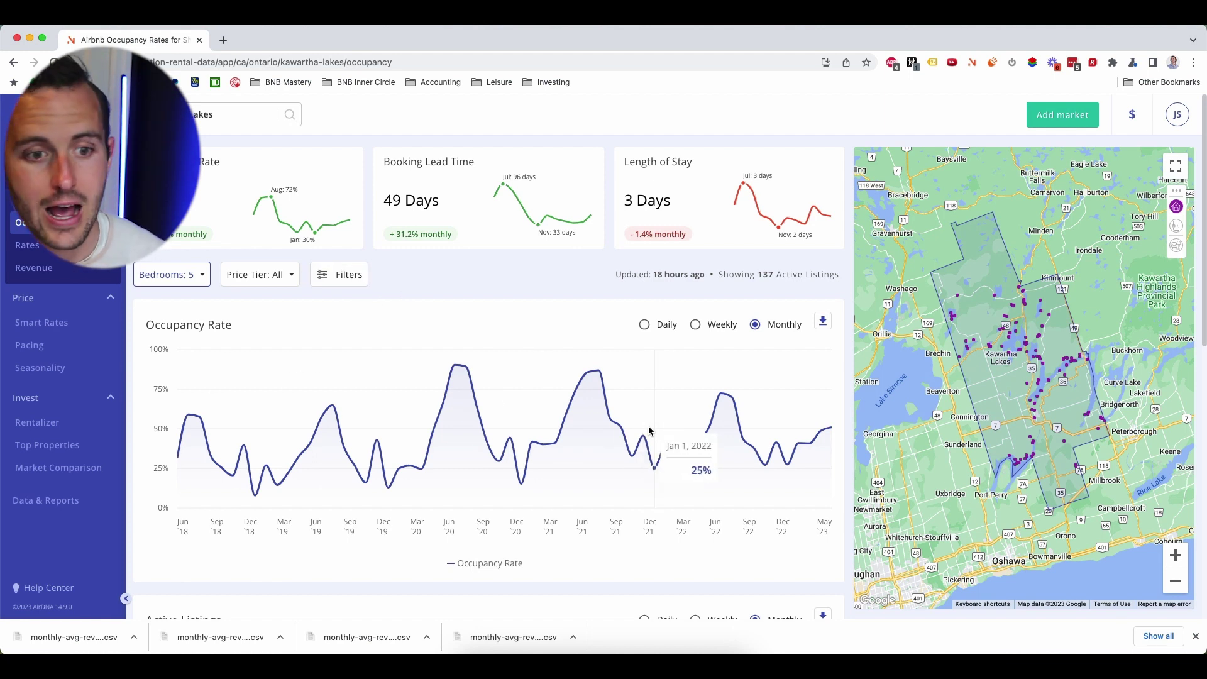
{"action": "mouse_move", "coordinate": [602, 425]}
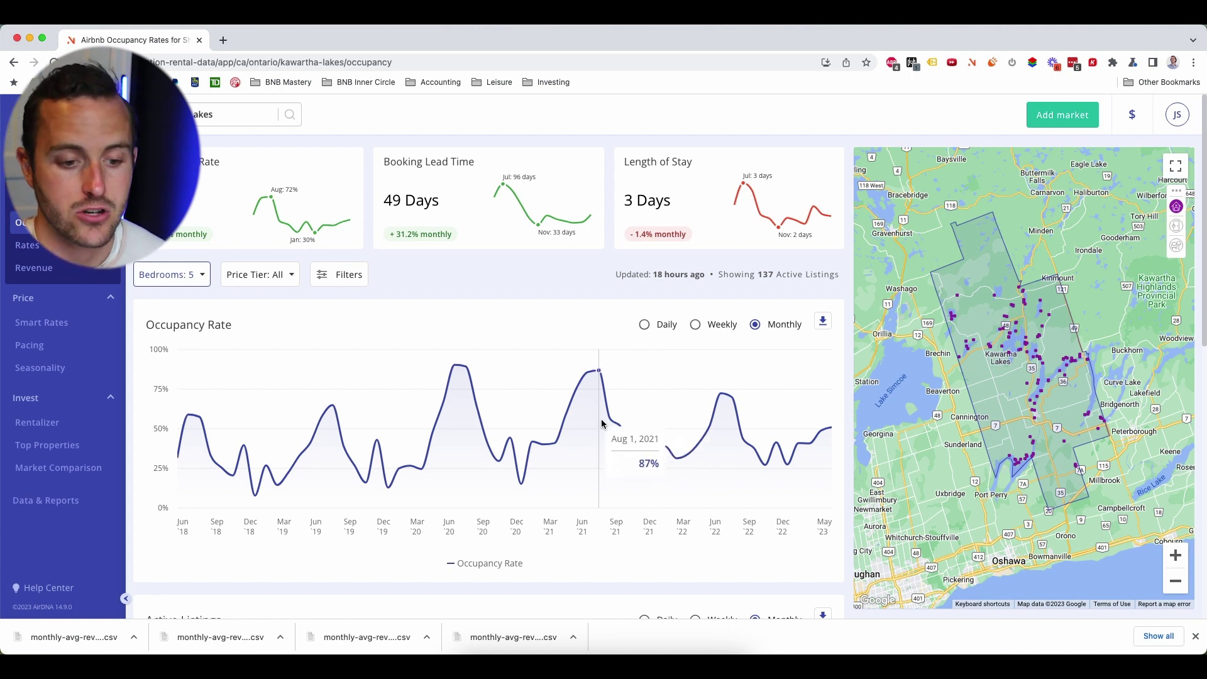
{"action": "left_click", "coordinate": [1196, 636]}
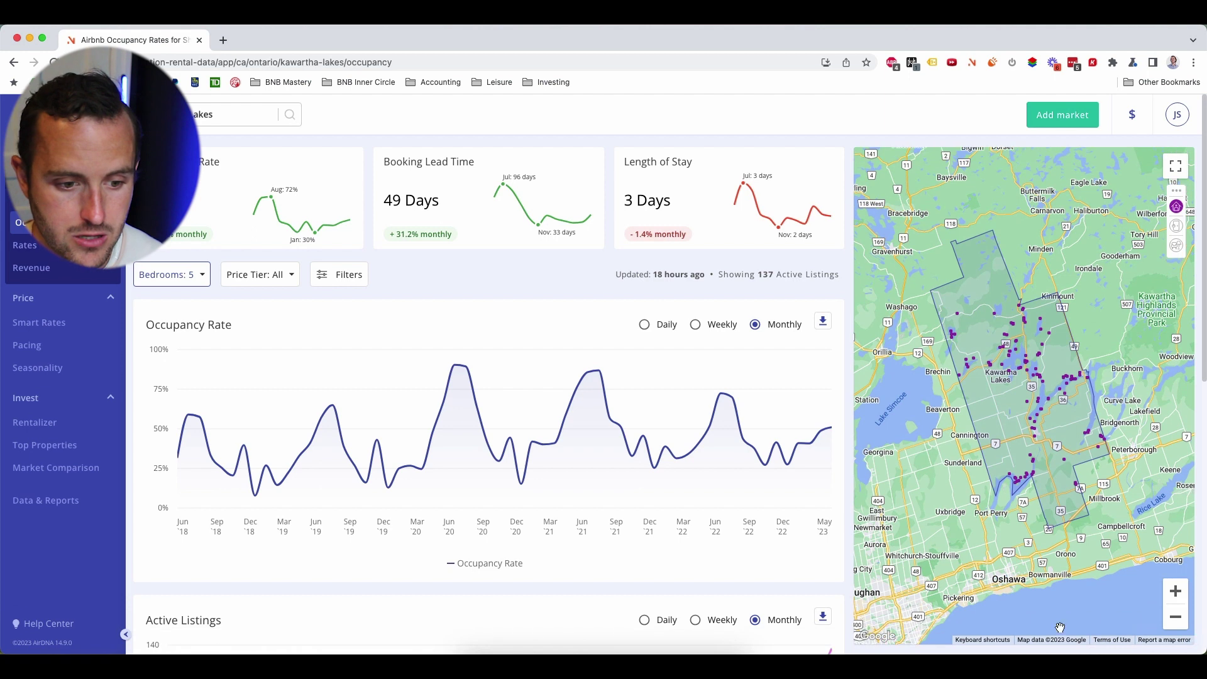
{"action": "scroll", "coordinate": [656, 530], "scroll_direction": "down", "scroll_amount": 8}
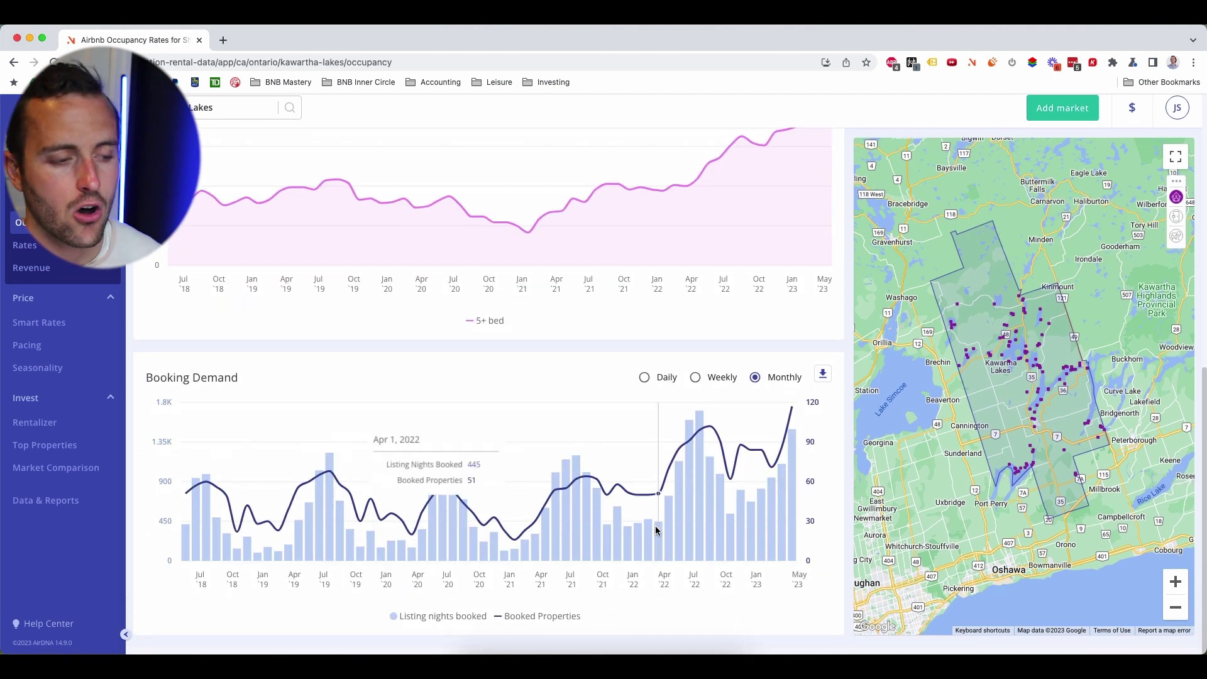
{"action": "scroll", "coordinate": [656, 530], "scroll_direction": "up", "scroll_amount": 8}
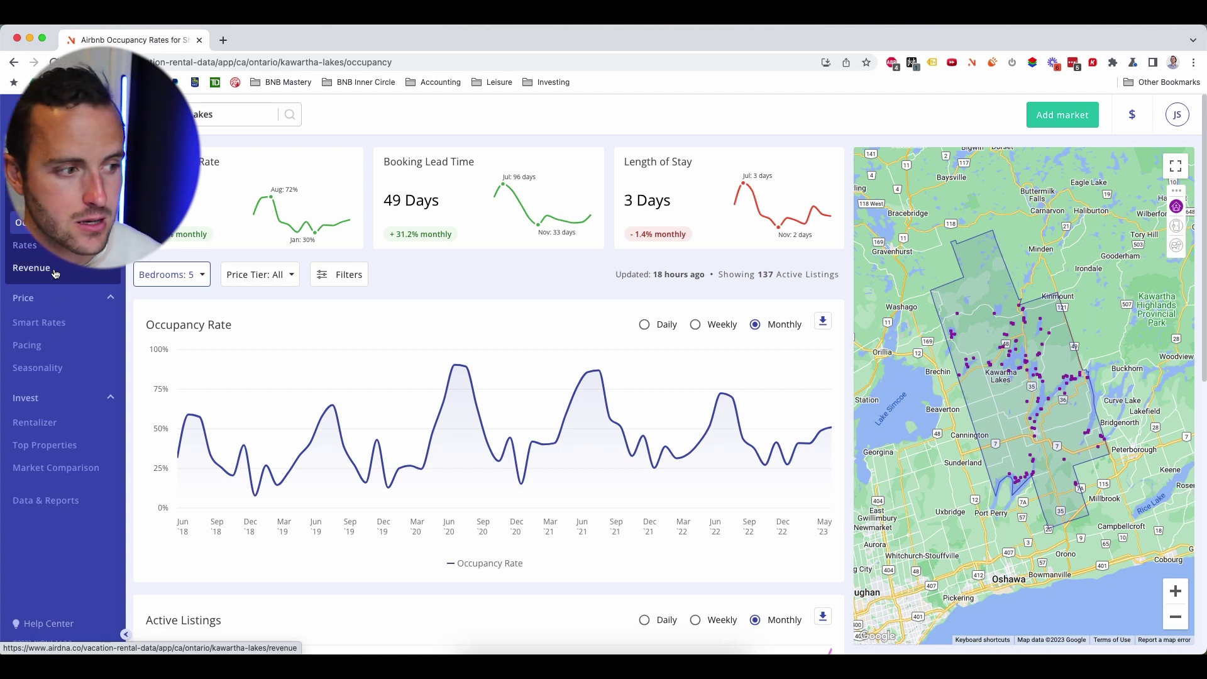
{"action": "left_click", "coordinate": [60, 448]}
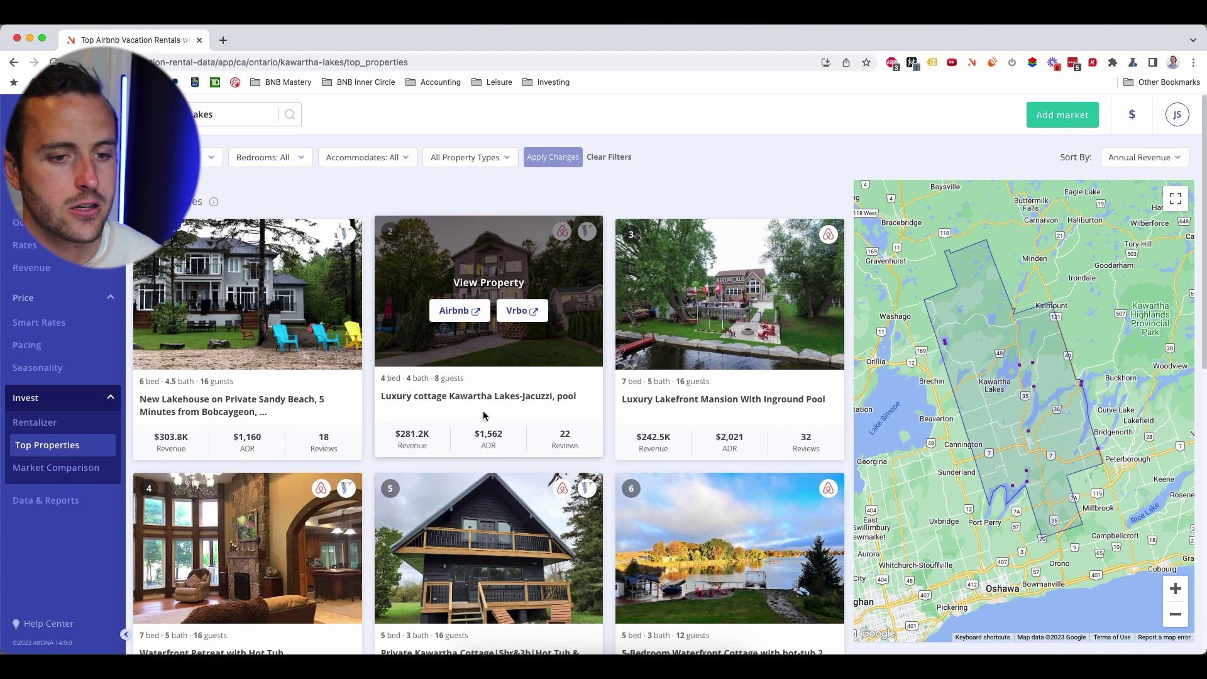
Step: Scroll the Kawartha Lakes top properties, from the $303.8K lakehouse to the $226.5K waterfront retreat
{"action": "scroll", "coordinate": [484, 415], "scroll_direction": "down", "scroll_amount": 3}
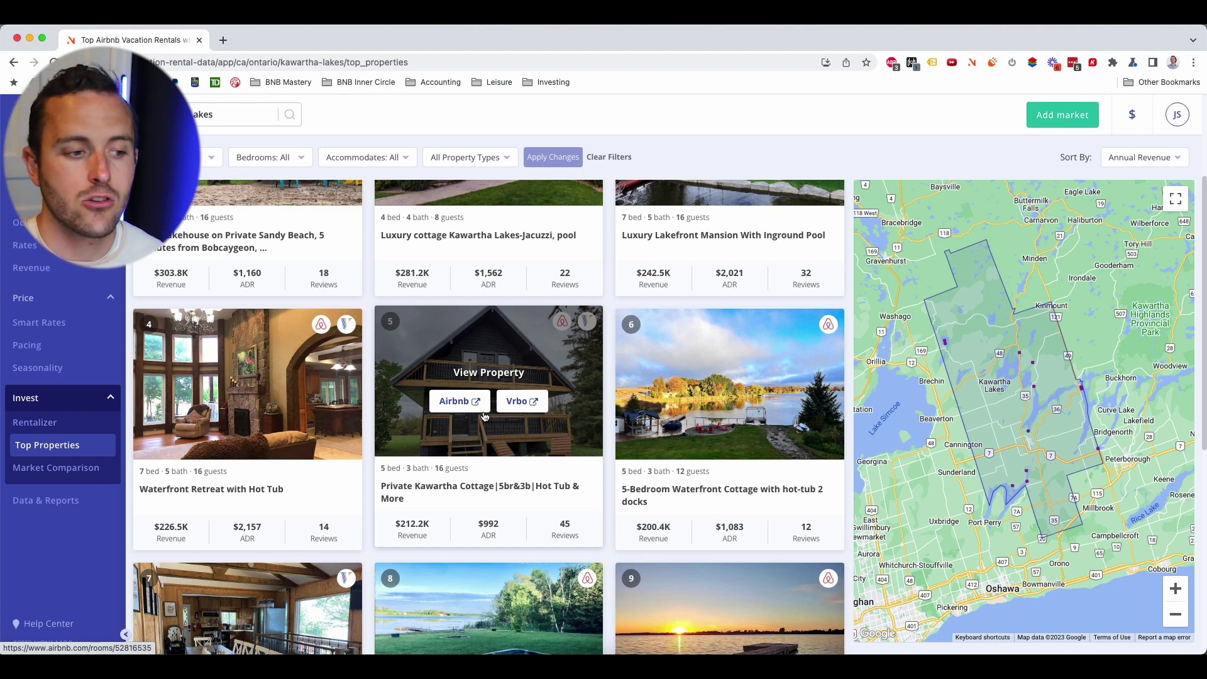
{"action": "scroll", "coordinate": [484, 377], "scroll_direction": "up", "scroll_amount": 3}
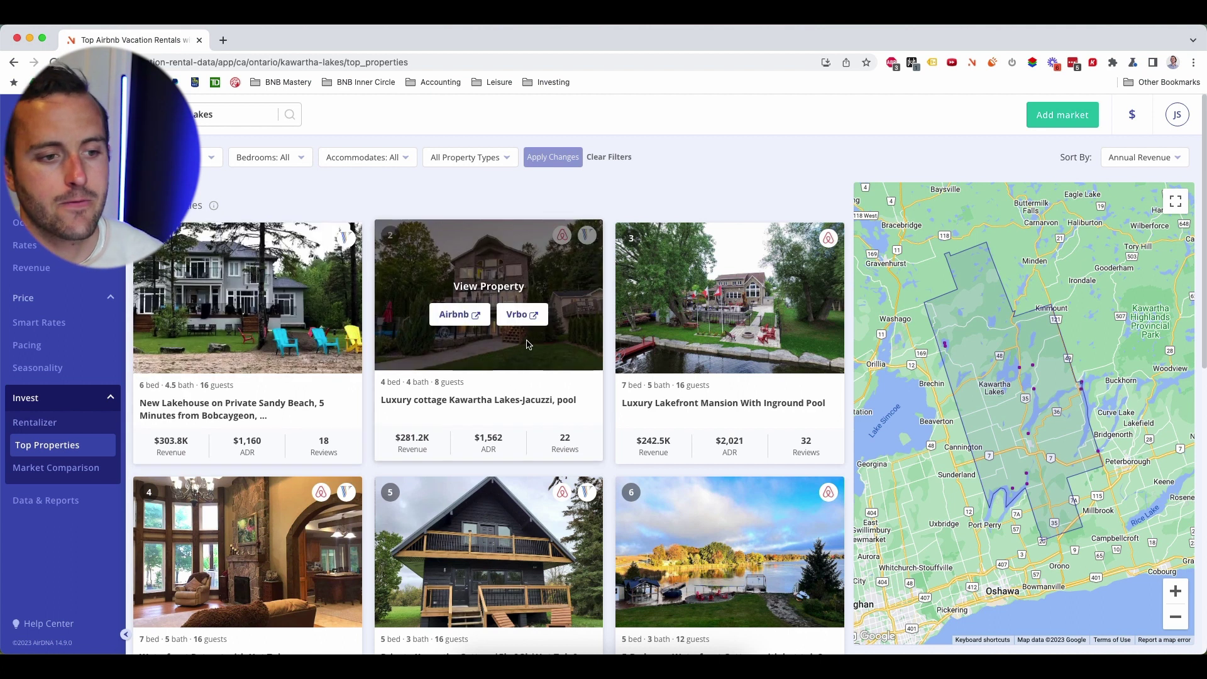
{"action": "scroll", "coordinate": [660, 394], "scroll_direction": "down", "scroll_amount": 6}
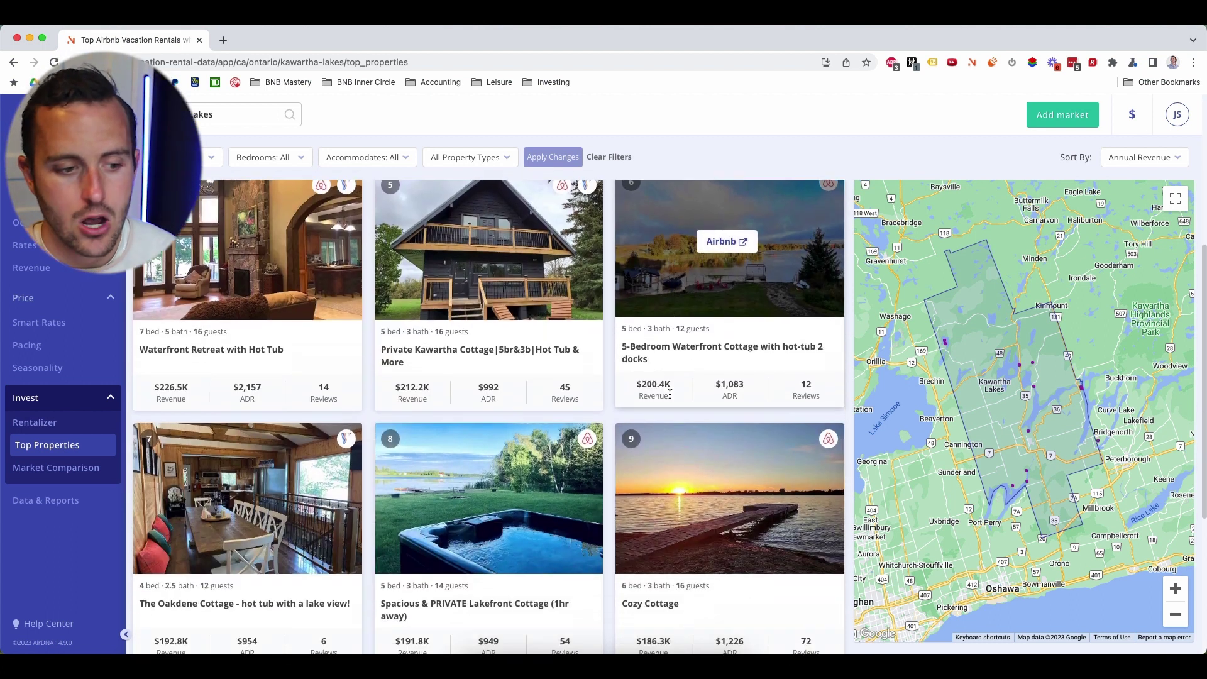
{"action": "scroll", "coordinate": [670, 394], "scroll_direction": "down", "scroll_amount": 2}
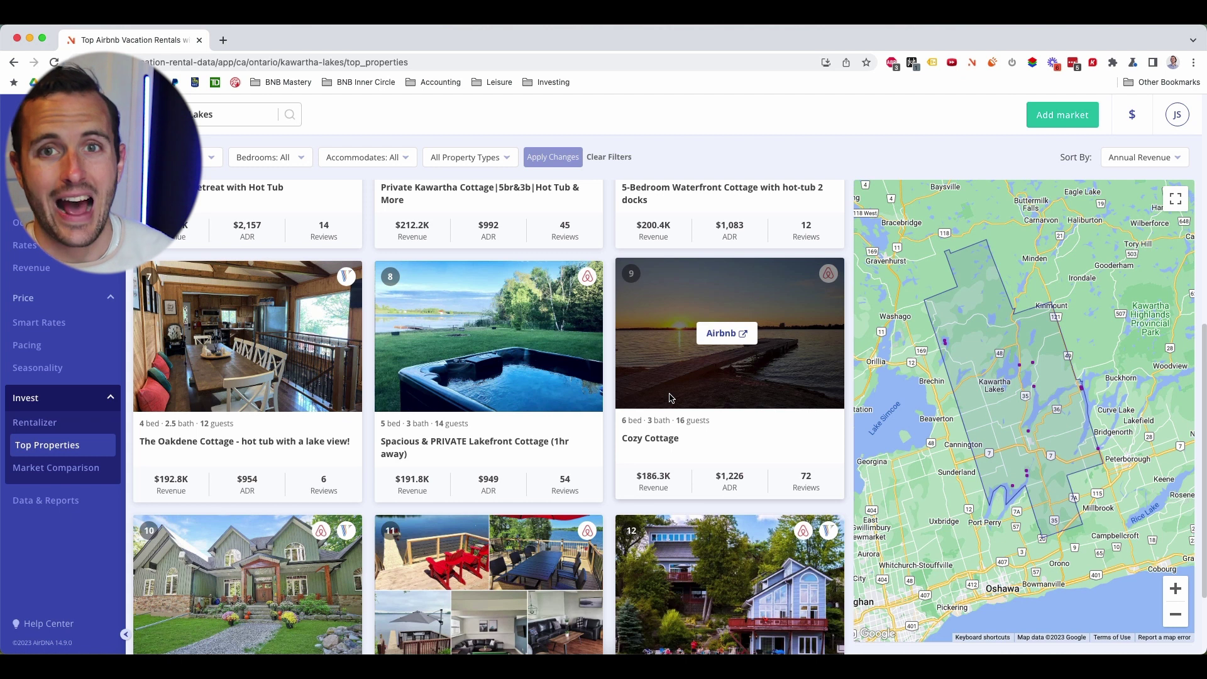
{"action": "scroll", "coordinate": [669, 397], "scroll_direction": "down", "scroll_amount": 2}
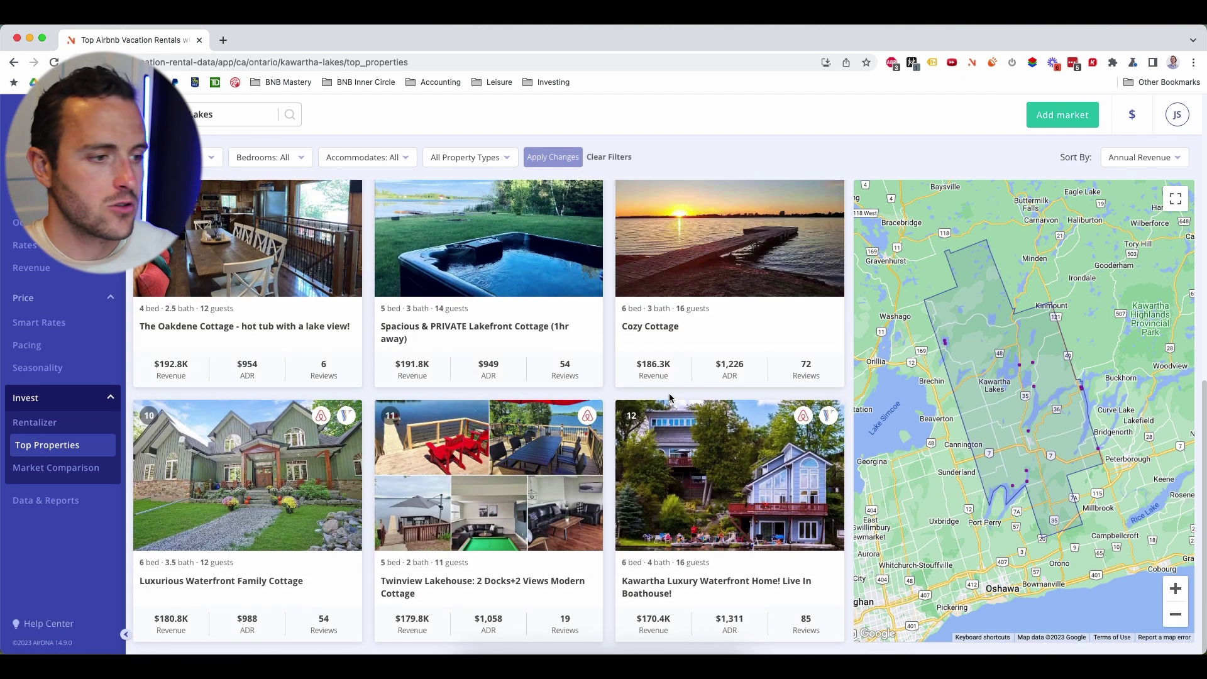
{"action": "mouse_move", "coordinate": [729, 522]}
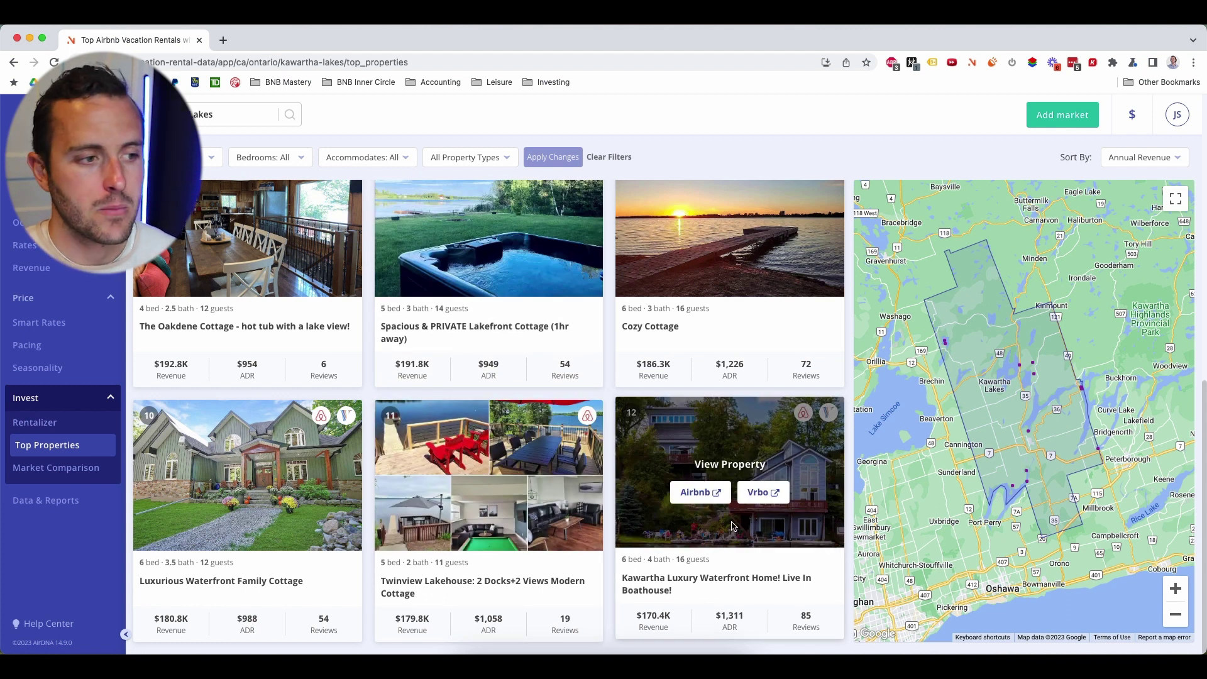
{"action": "scroll", "coordinate": [730, 525], "scroll_direction": "up", "scroll_amount": 10}
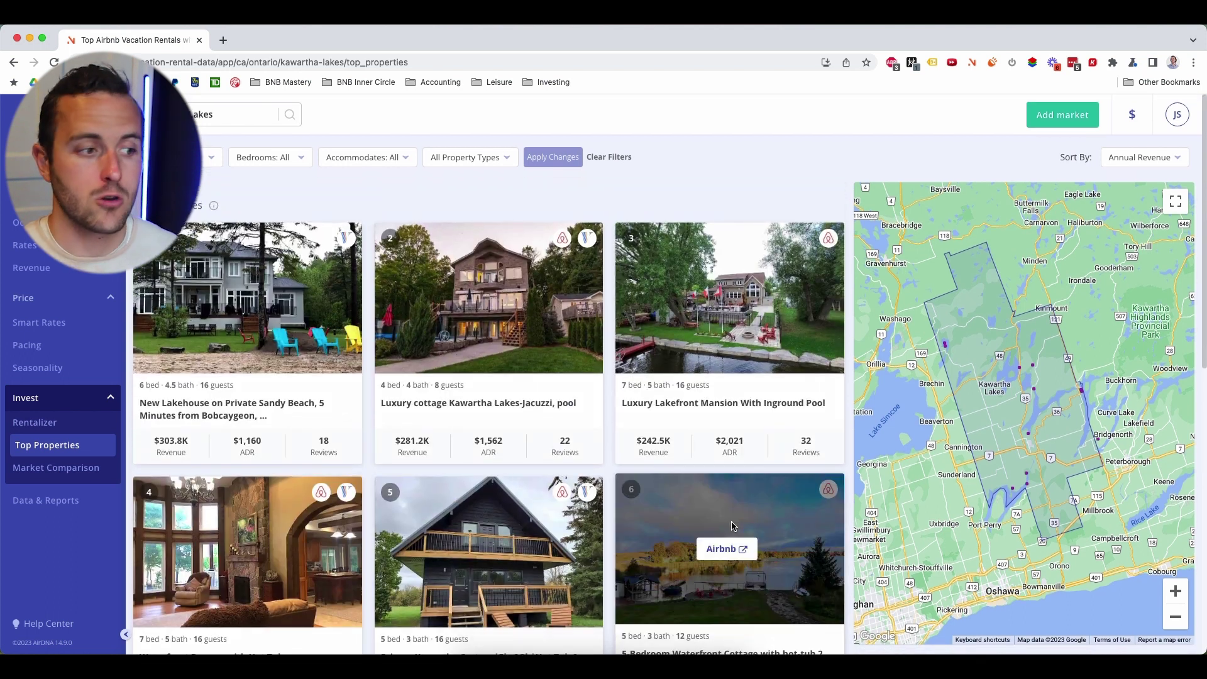